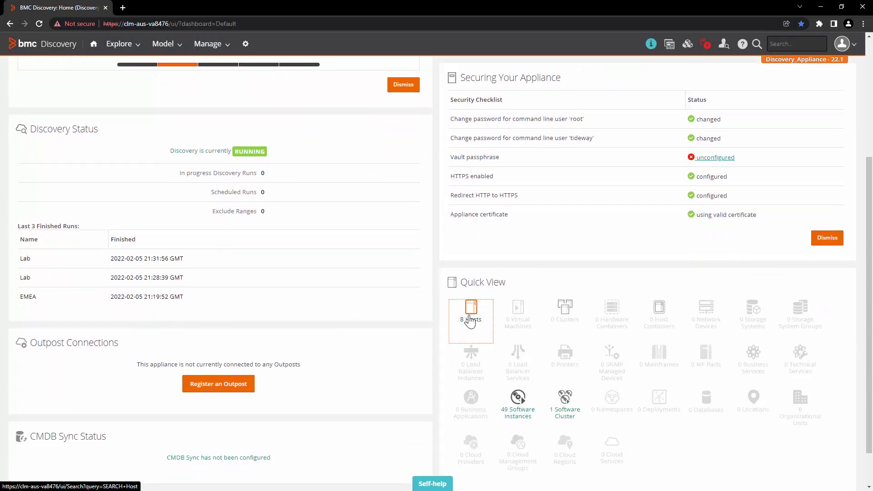
Open the host list and add an OS Class column to the table
click(471, 321)
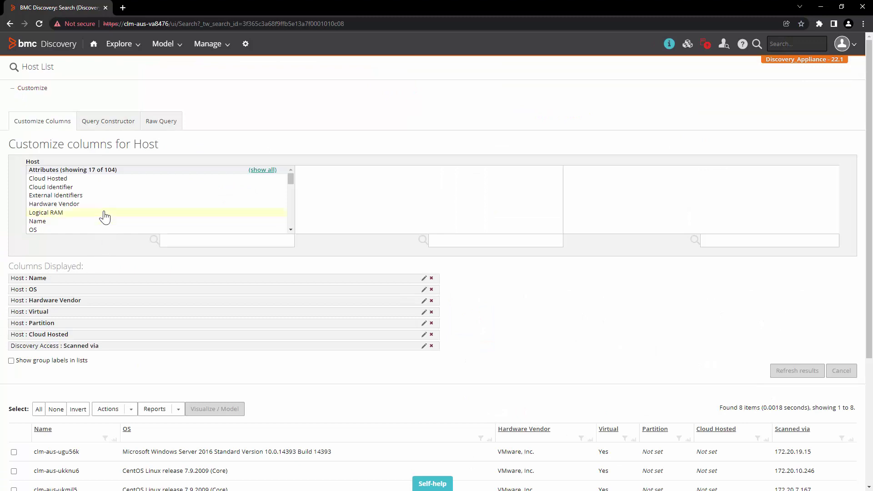
scroll(105, 218, down, 1)
click(51, 193)
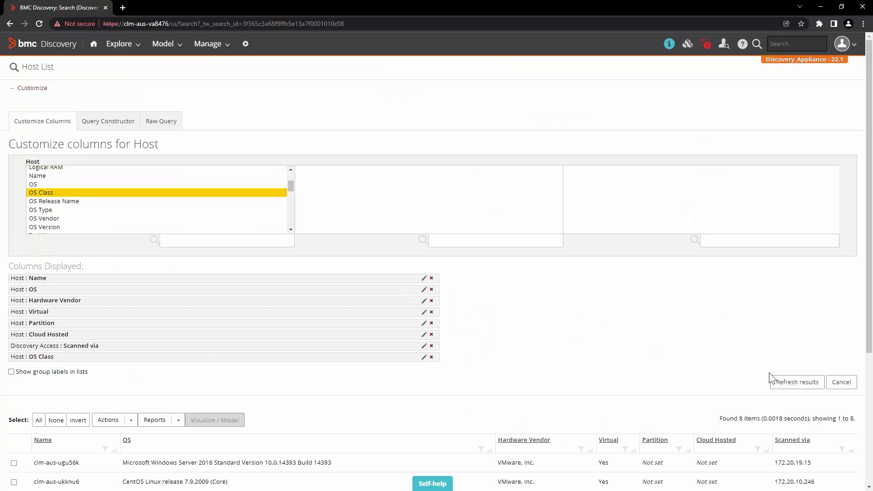
click(774, 381)
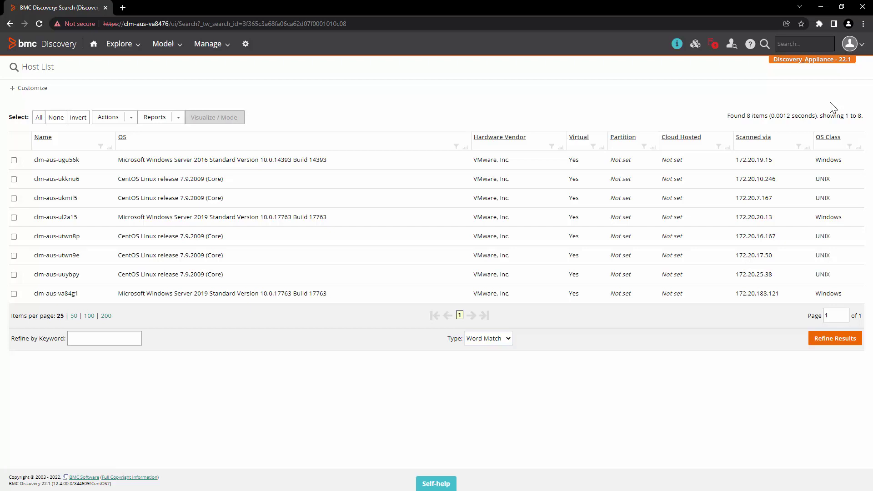
Filter OS Class to Windows, leaving three hosts, and copy the raw search query
click(849, 146)
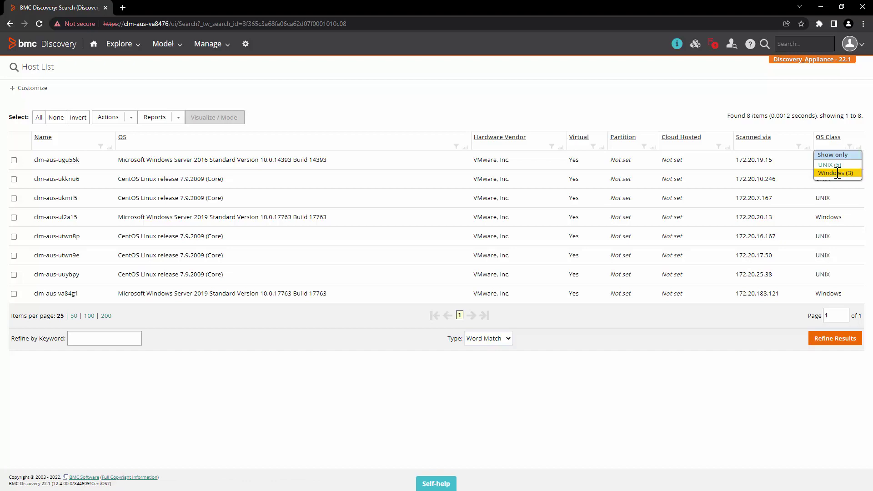
click(838, 174)
click(39, 88)
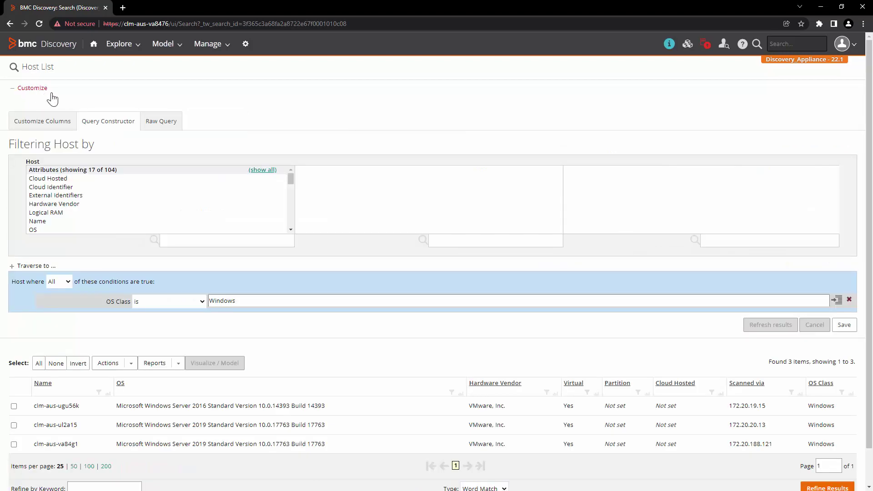
click(171, 126)
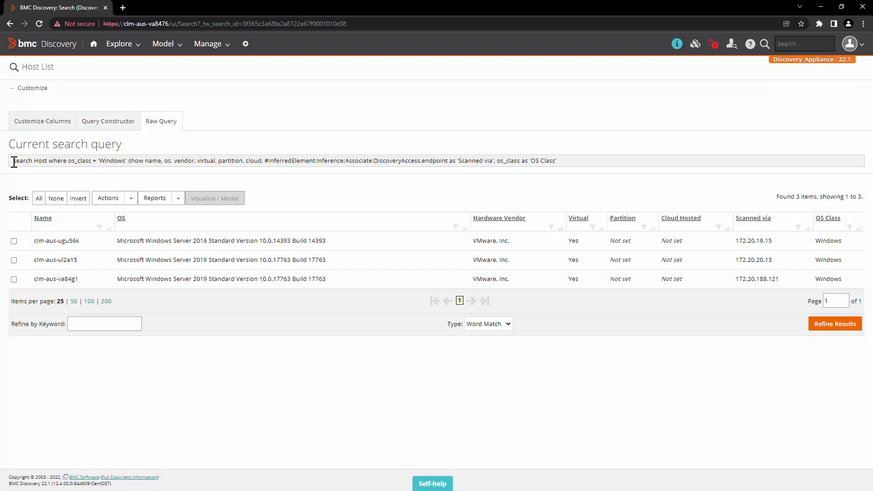
drag(13, 160, 561, 170)
key(ctrl+c)
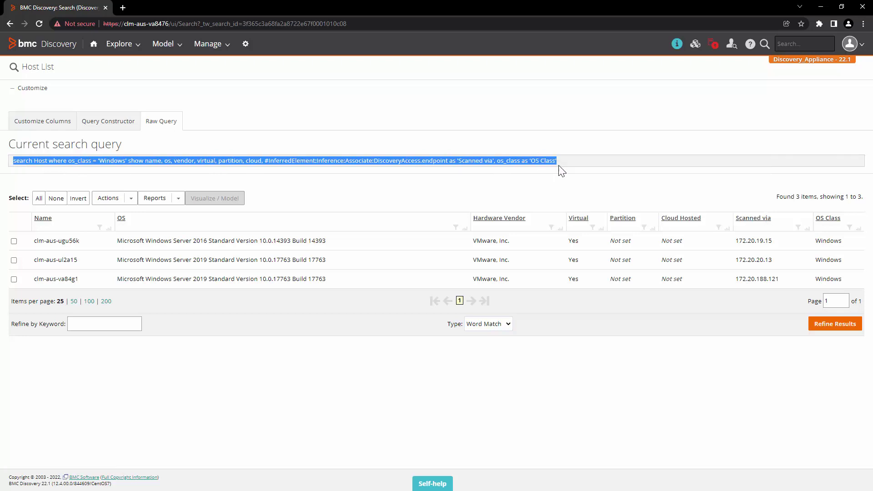
click(125, 50)
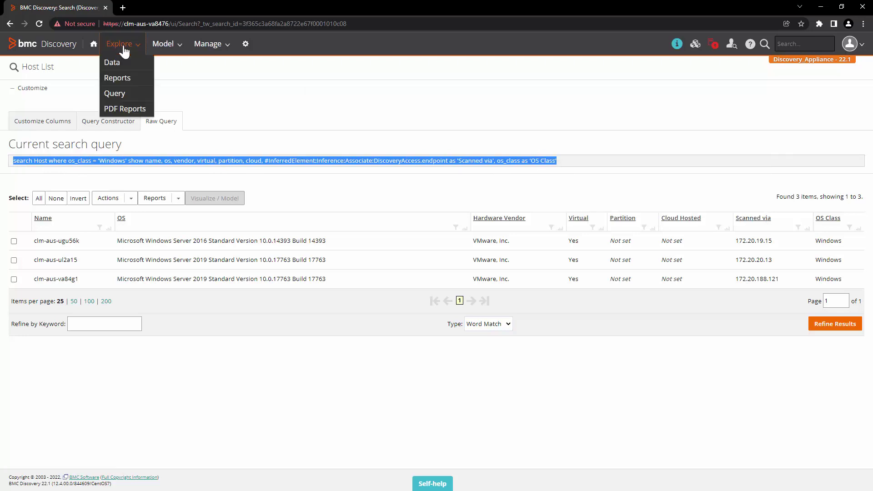
Paste the copied host query, replace its column list with 'summary', and run it
click(124, 98)
right_click(319, 194)
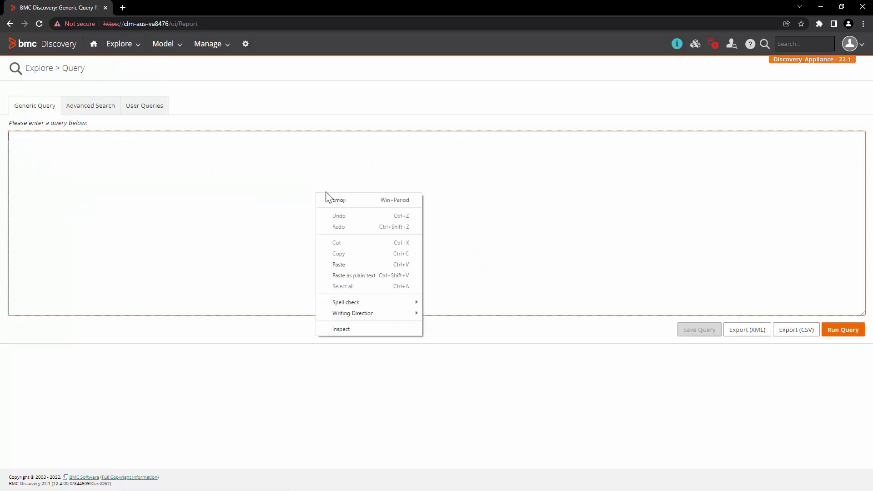
click(361, 264)
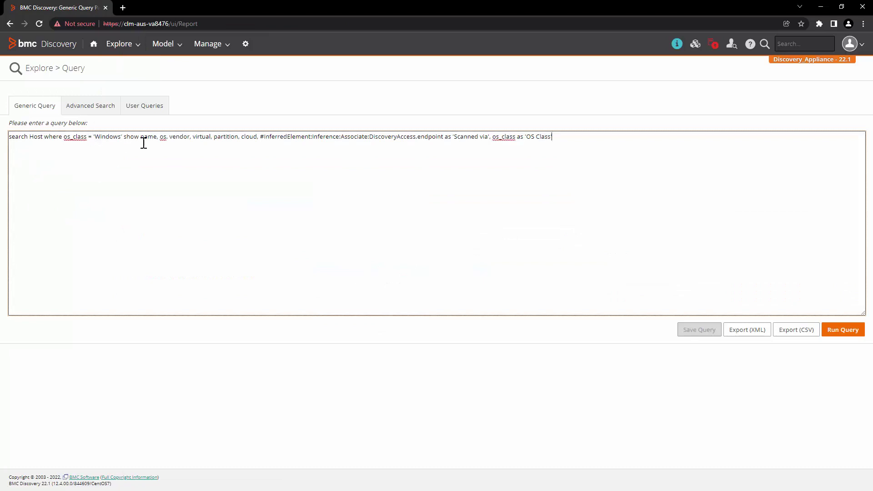
drag(142, 138, 581, 142)
text(summary)
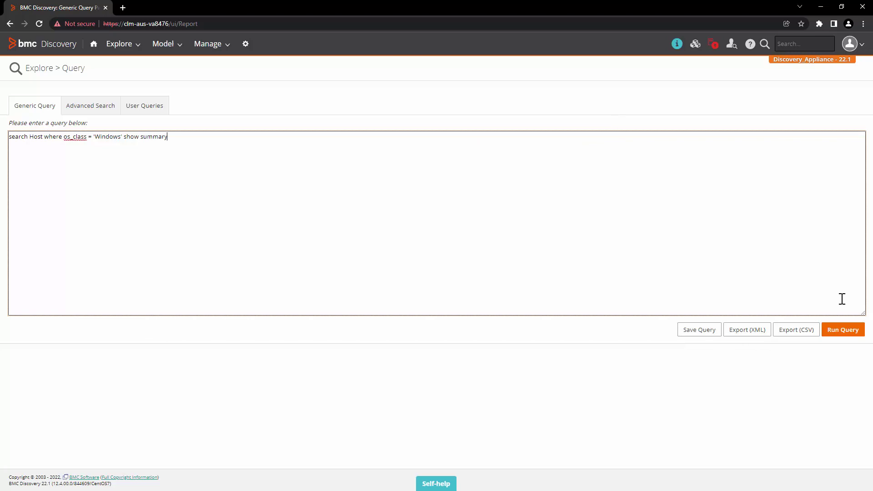
click(840, 332)
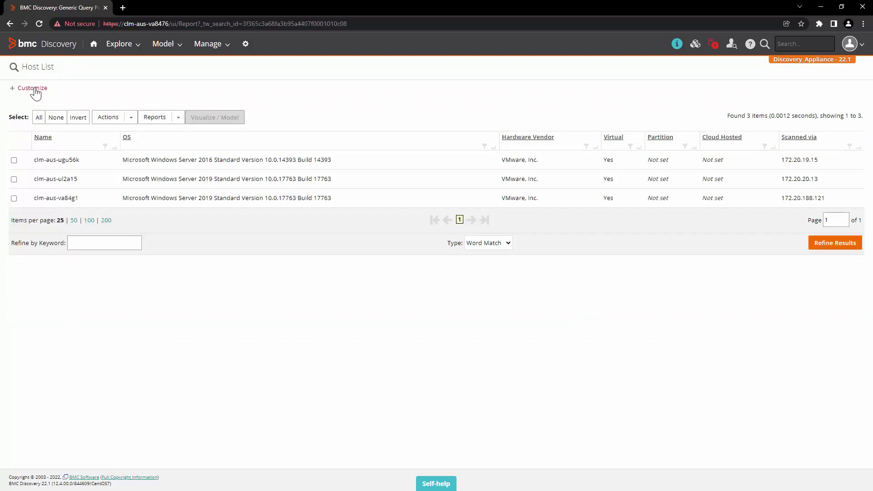
Copy the raw text of the shortened 'show summary' Windows host query
click(33, 89)
click(162, 123)
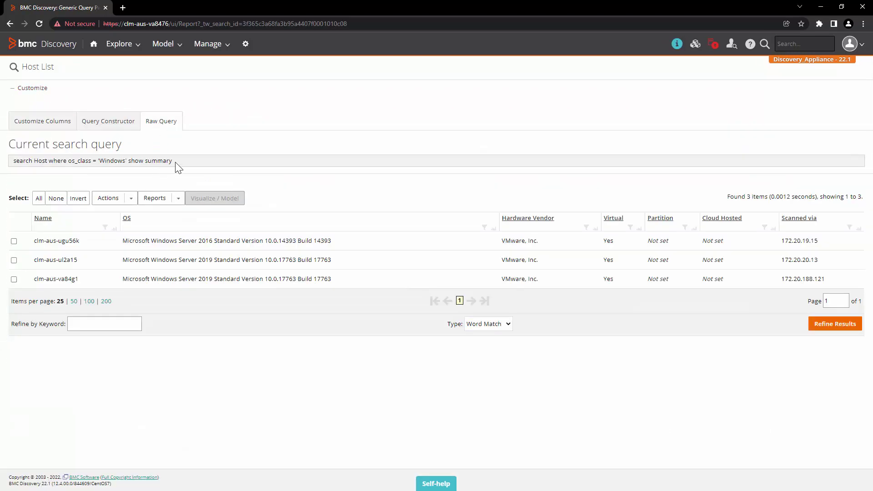
drag(15, 162, 208, 171)
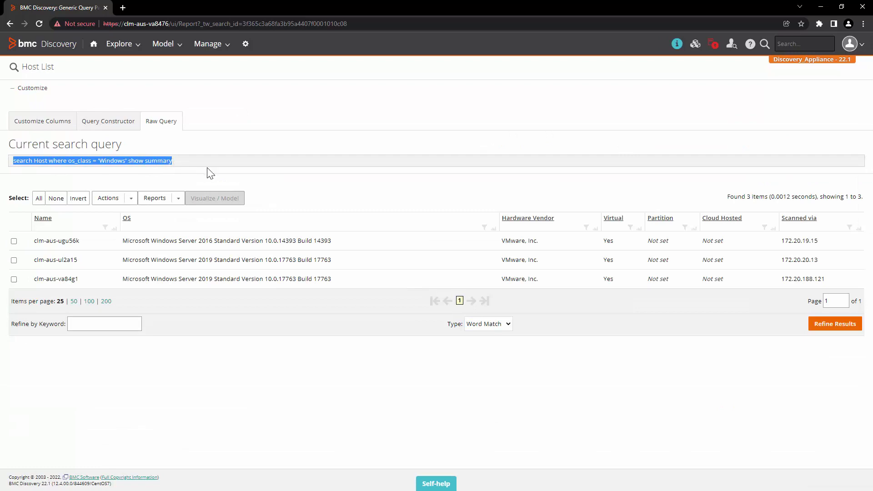
key(alt+Tab)
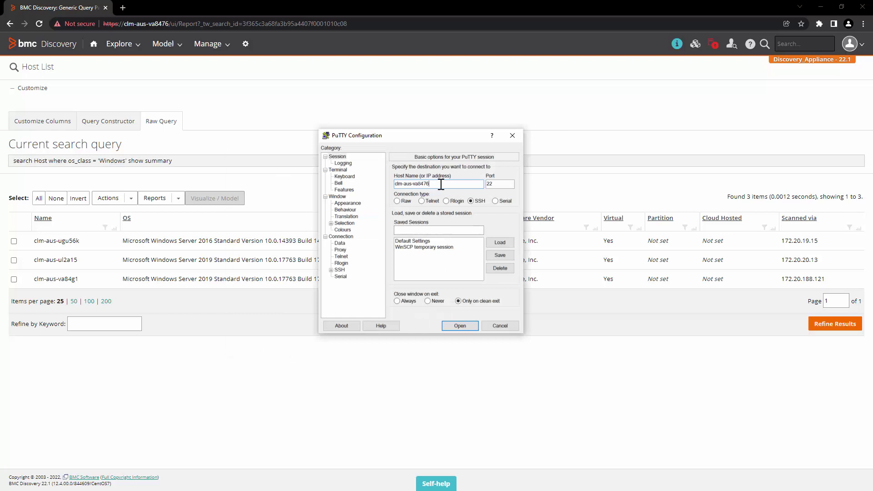
Connect to the appliance over SSH and log in with the appliance user name and password
click(459, 325)
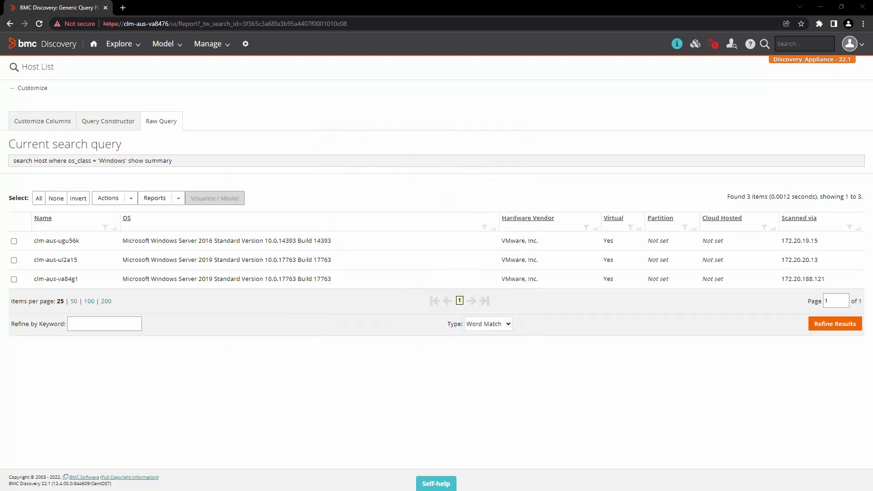
text(tideway)
key(Return)
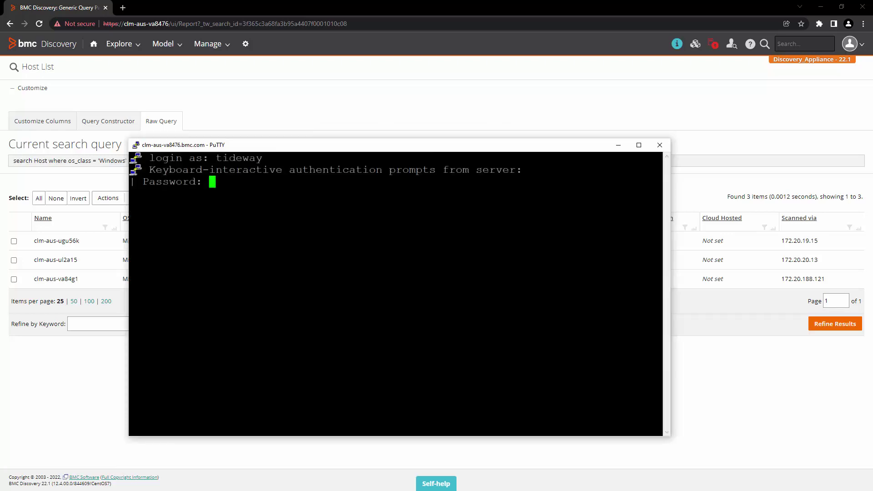
key(Return)
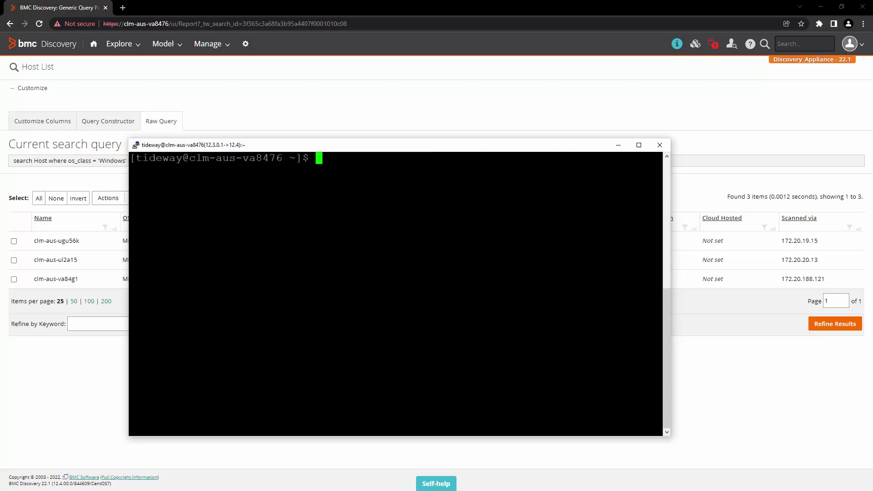
Start a Notepad script with a '#' header comment naming /usr/tideway/windows_host.sh
key(alt+Tab)
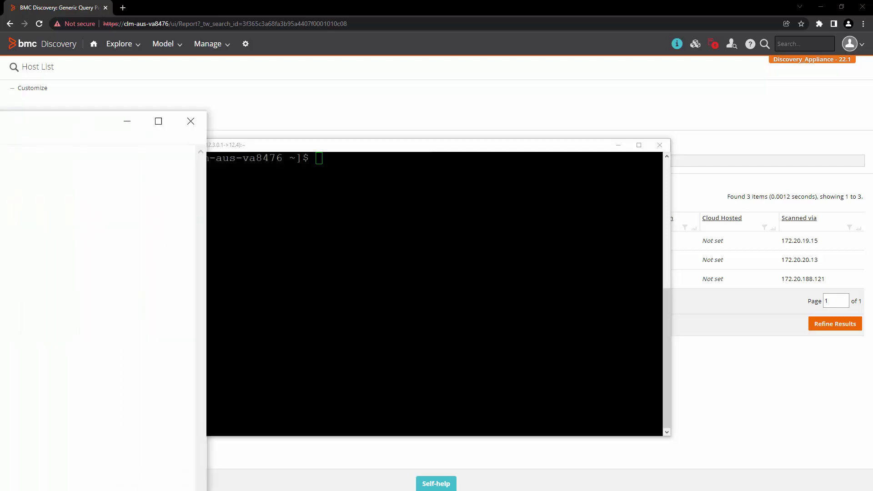
drag(397, 121, 420, 129)
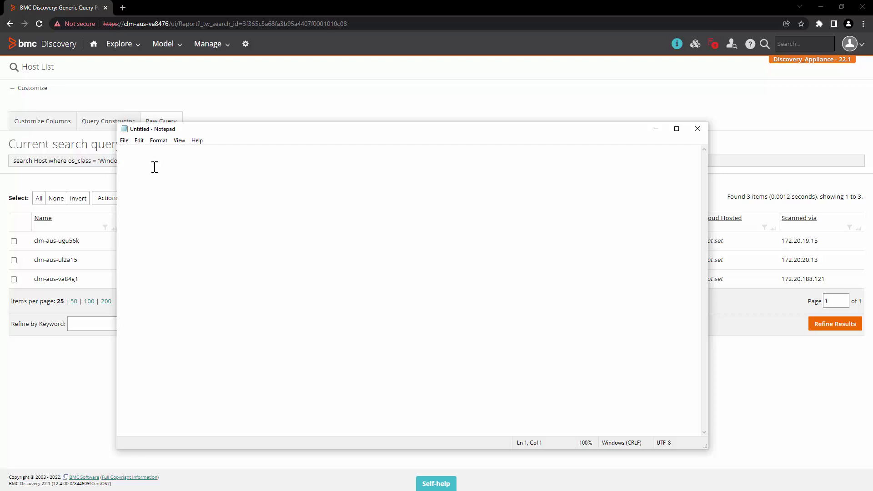
text(==================  /usr/tideway/windows_host.sh ====================)
click(132, 153)
text(#)
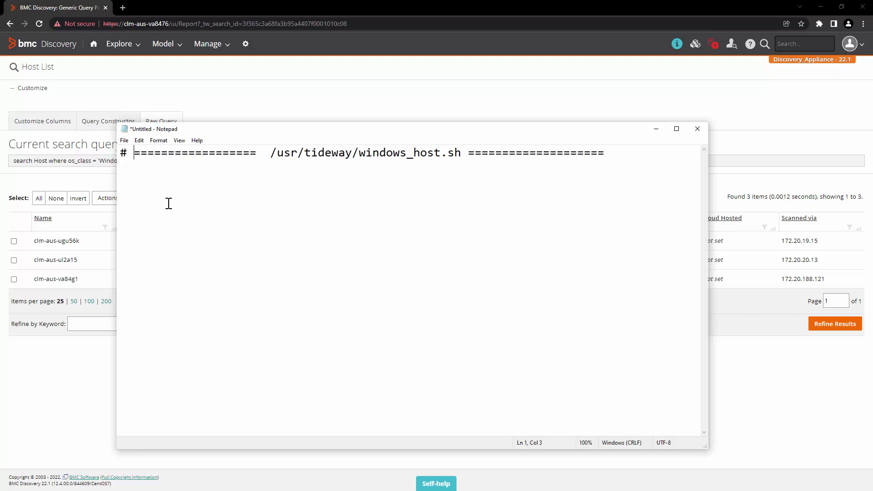
click(376, 159)
drag(360, 156, 463, 154)
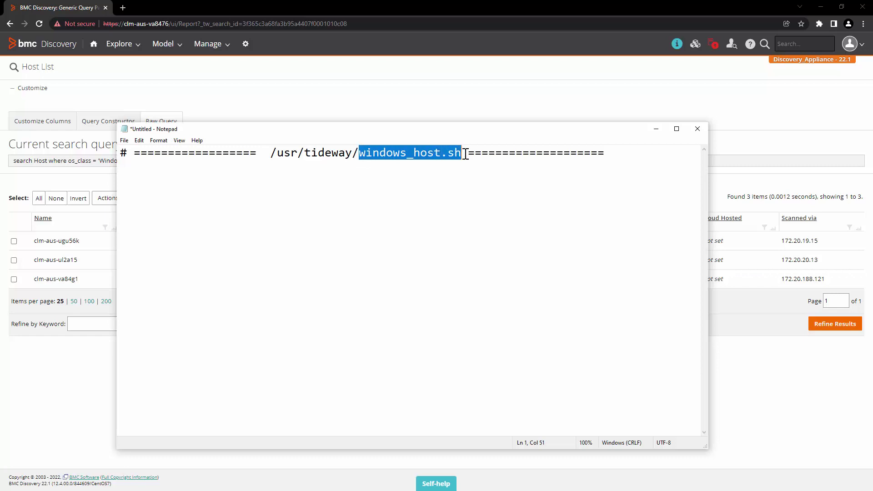
click(446, 197)
drag(272, 152, 359, 153)
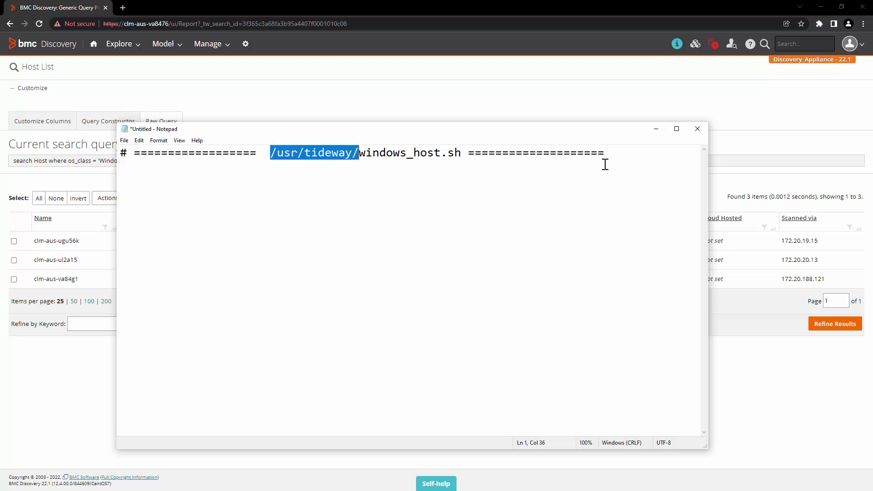
click(635, 146)
Add 'rm -f /tmp/results.csv' and a tw_query command with --username and --password options
text(### First, remove previous output file, if it is there)
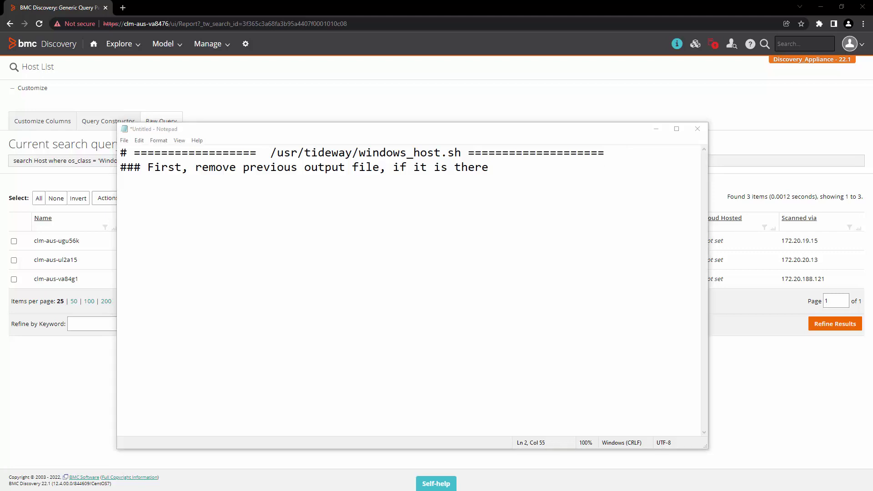
key(alt+Tab)
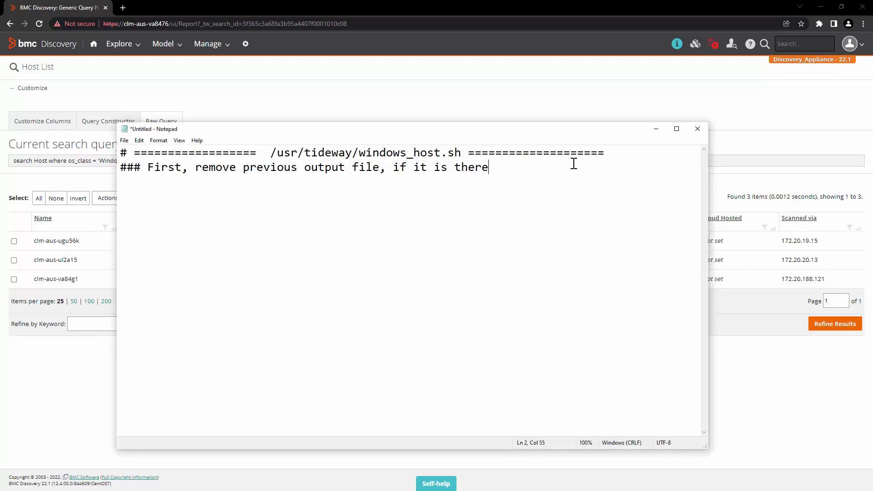
key(Return)
text(rm -f /tmp/results.csv)
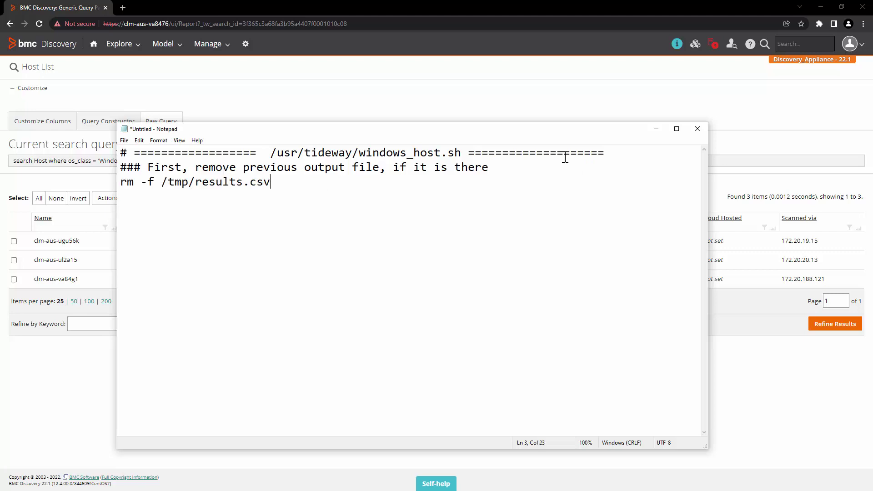
text(### Run the query)
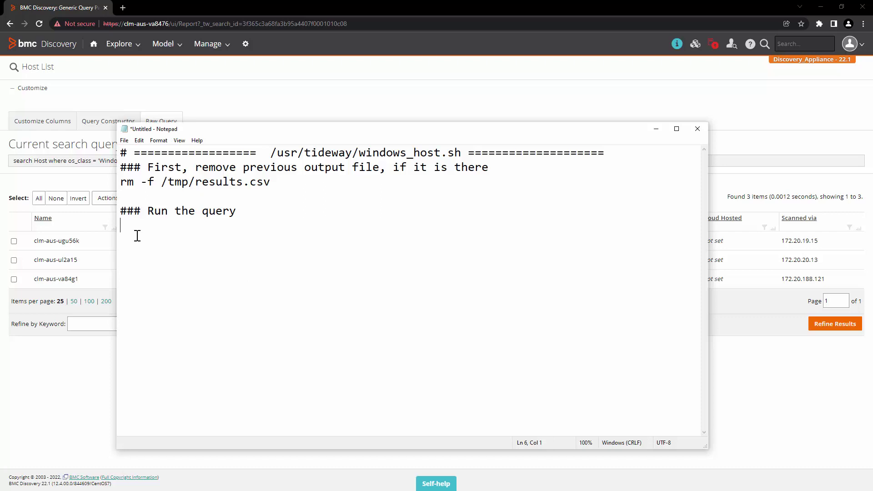
text(/usr/tideway/bin/tw_query)
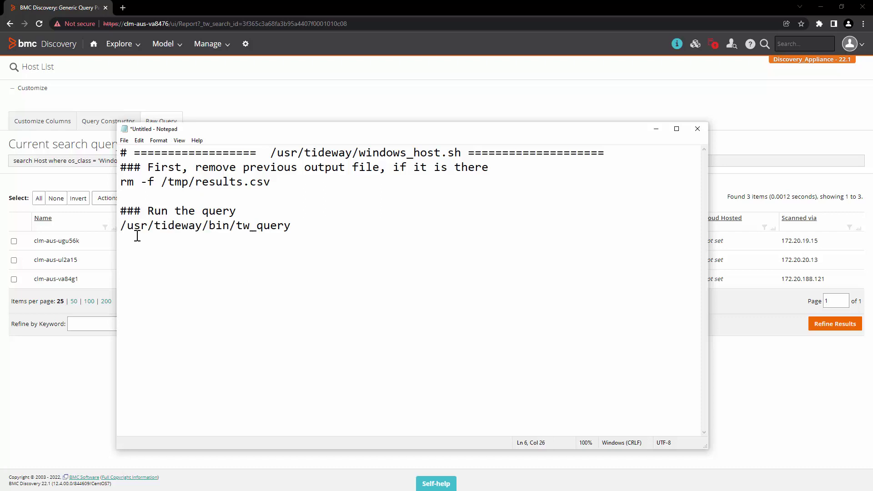
key(ctrl+v)
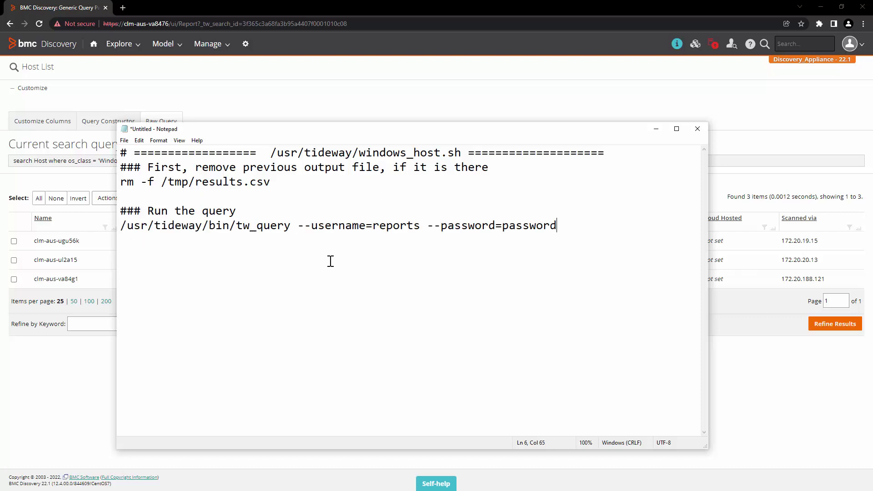
Check the reports user name against the Discovery Administration Users list
drag(373, 226, 416, 228)
middle_click(245, 43)
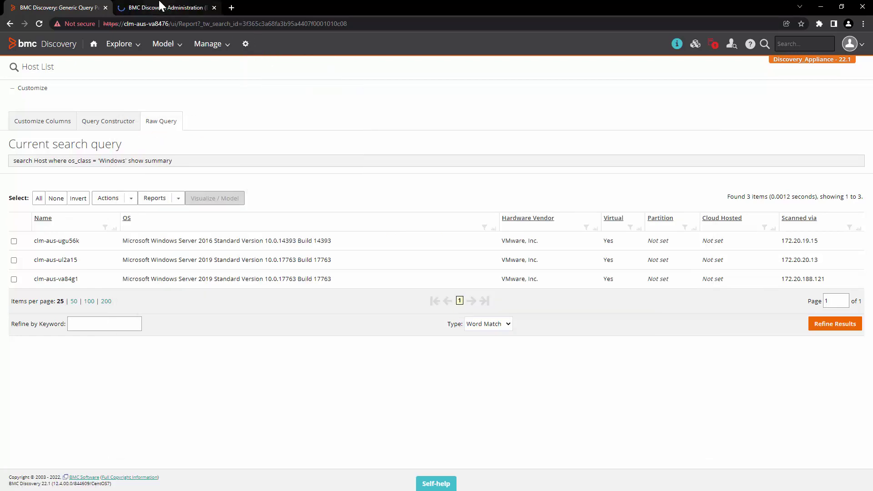
click(162, 6)
click(476, 132)
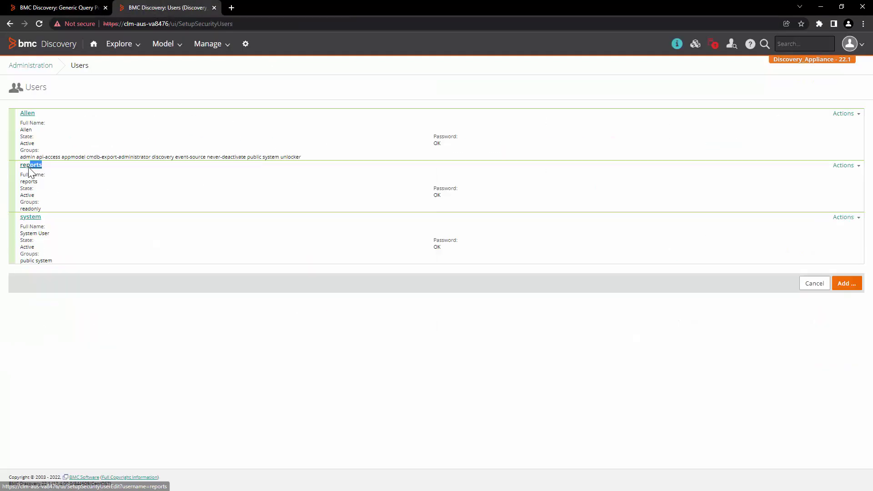
triple_click(17, 206)
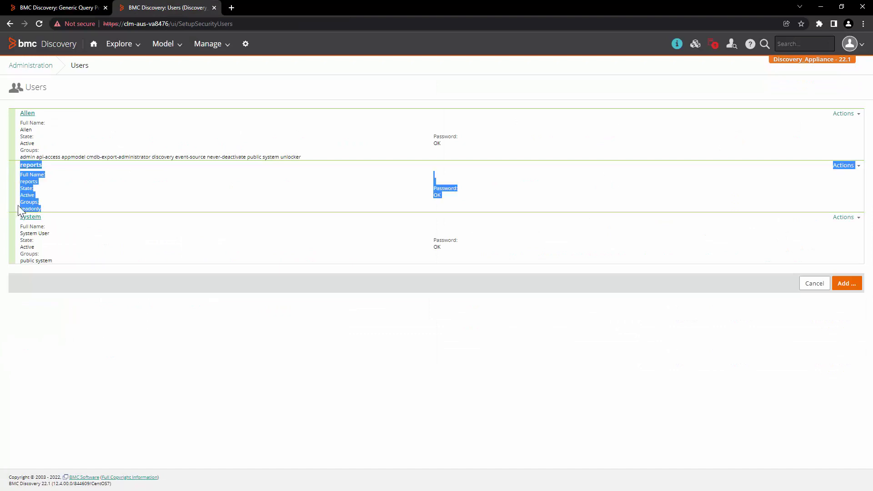
click(39, 207)
Replace the tw_query --passwordfile option with '--csv --file'
click(58, 8)
key(alt+Tab)
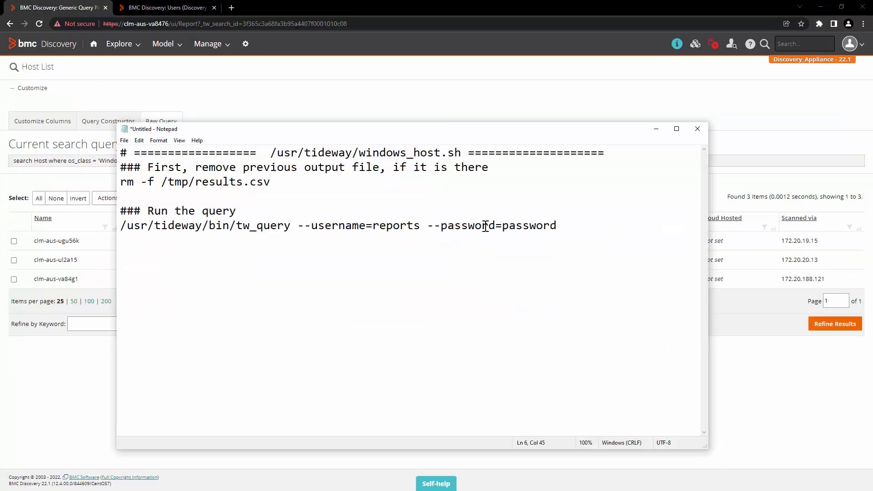
mouse_move(569, 226)
mouse_down()
mouse_move(450, 224)
mouse_move(570, 227)
mouse_up()
click(569, 226)
click(570, 226)
key(ctrl+v)
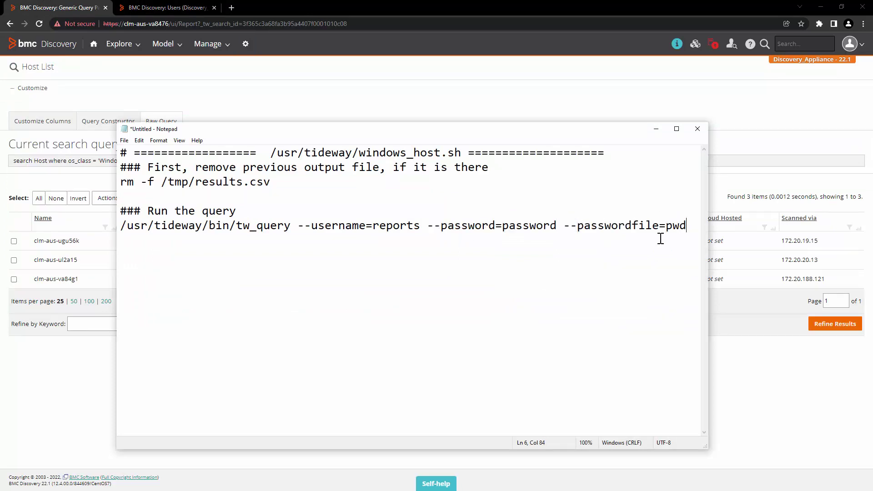
double_click(633, 225)
click(667, 226)
drag(669, 226, 686, 226)
click(689, 232)
drag(563, 226, 688, 226)
key(Delete)
text(--csv --file)
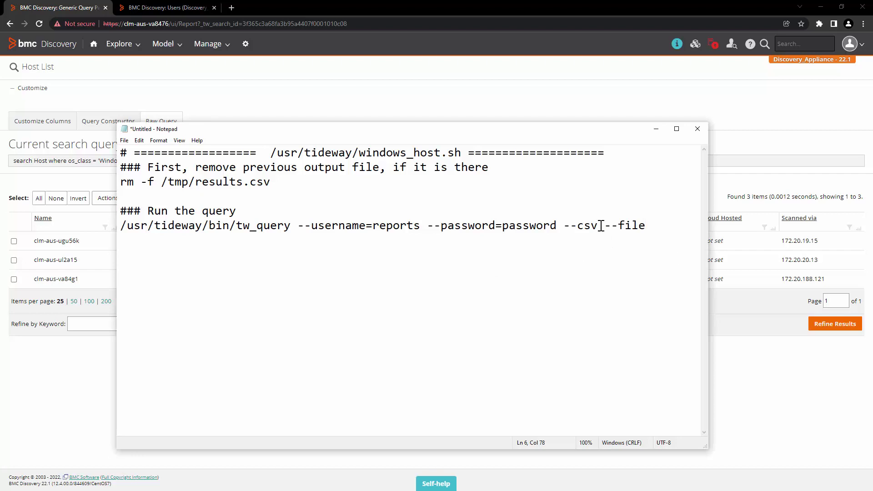
Complete the tw_query line with /tmp/results.csv and the Windows host search query
click(659, 230)
text(/tmp/results.csv)
drag(158, 241, 232, 253)
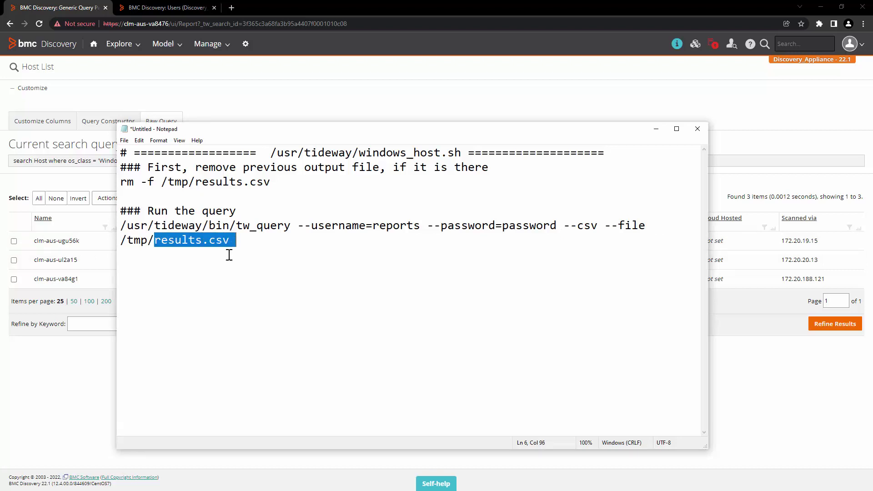
click(301, 241)
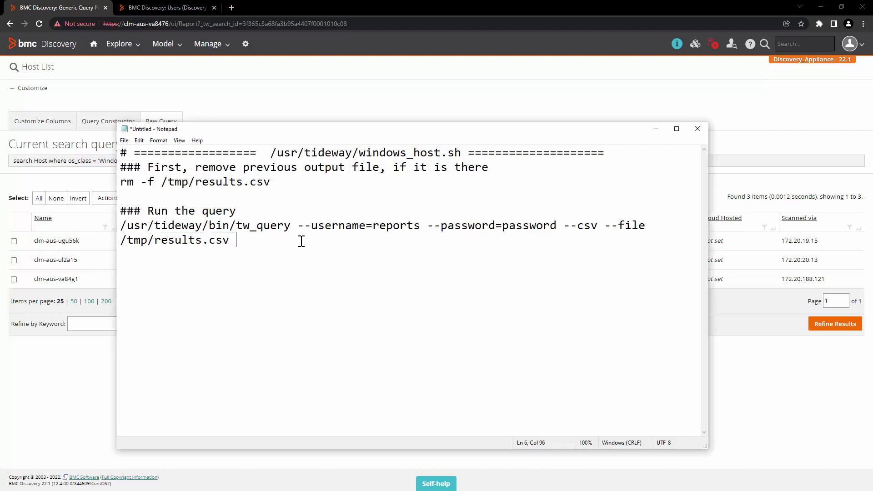
text("search Host where os_class = 'Windows' show summary")
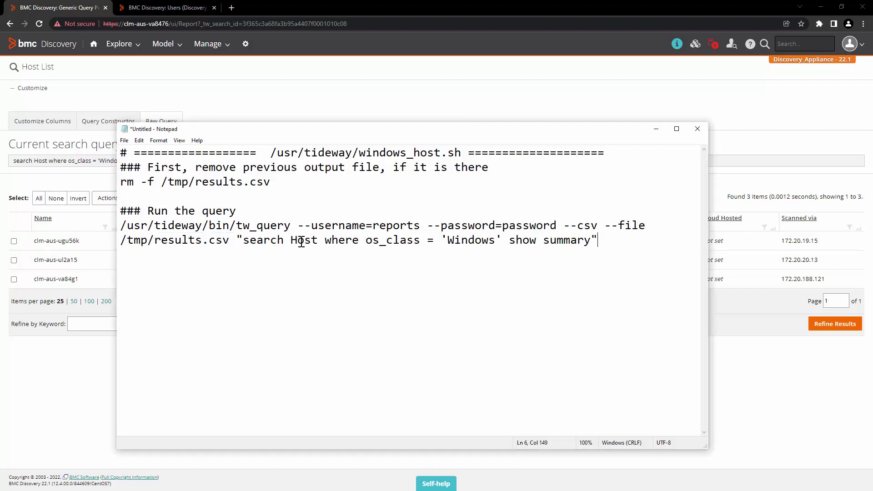
key(Return)
key(Return)
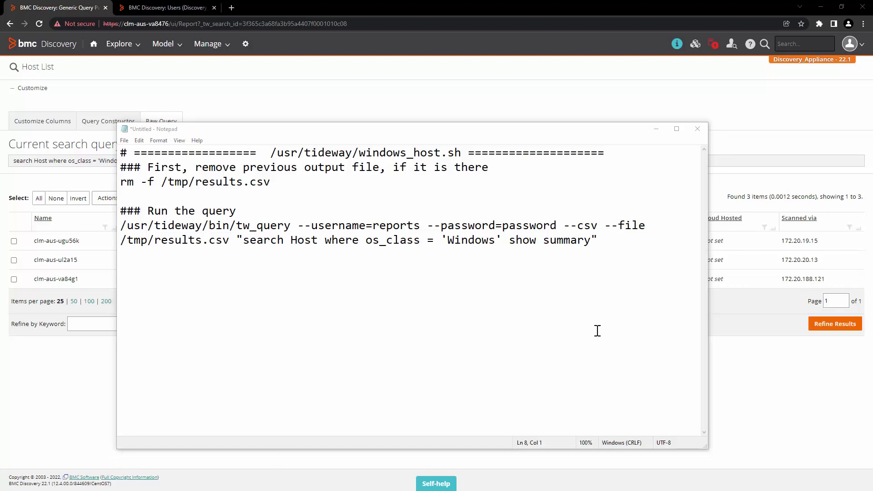
Add the dos2unix cleanup for /tmp/results.csv and the mailx email results lines
click(663, 249)
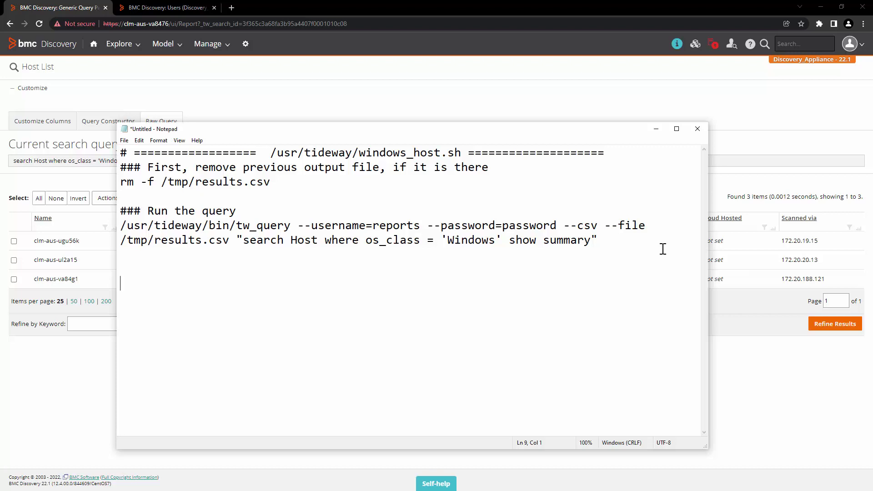
text(### Remove the additional blank lines from the output csv file dos2unix /tmp/results.csv)
drag(176, 299, 115, 299)
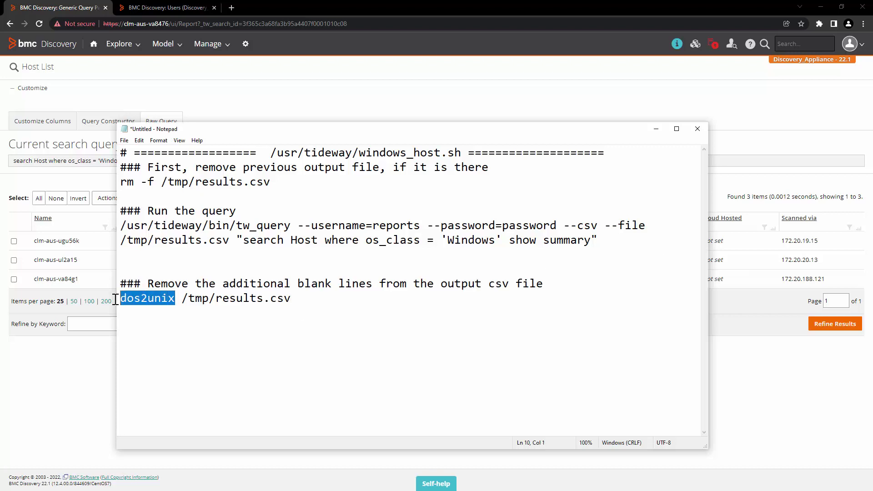
click(183, 298)
drag(182, 298, 308, 301)
click(306, 301)
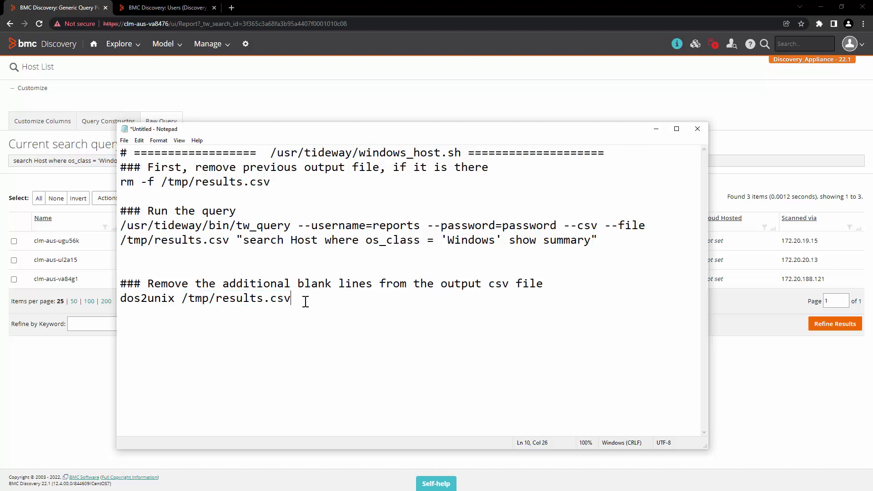
click(225, 342)
text(### Email the results. Provide the relevant smtp info and email address!!)
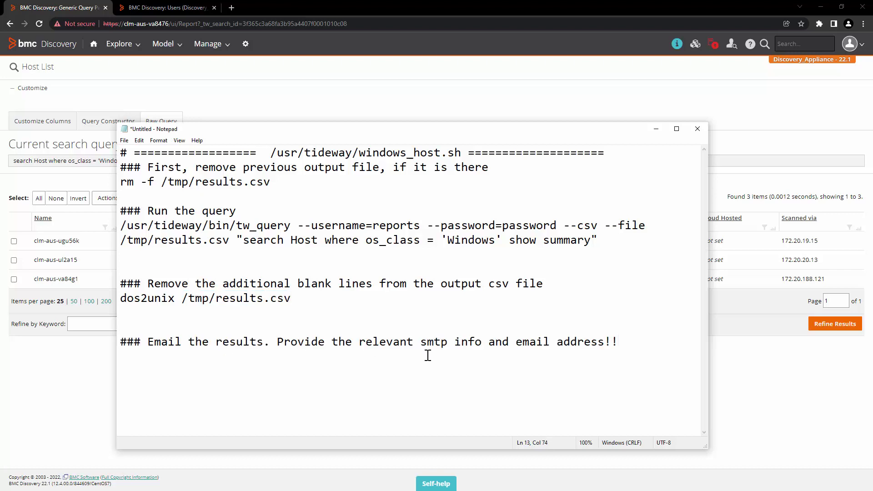
drag(360, 342, 481, 344)
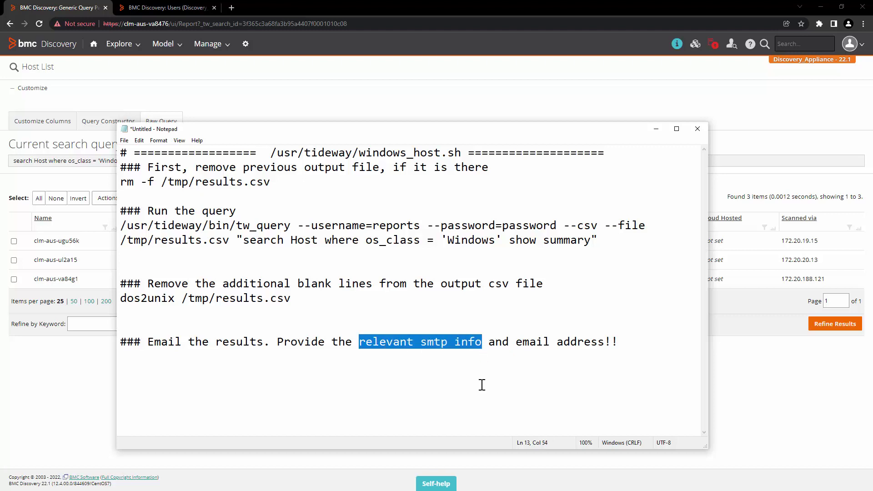
click(639, 342)
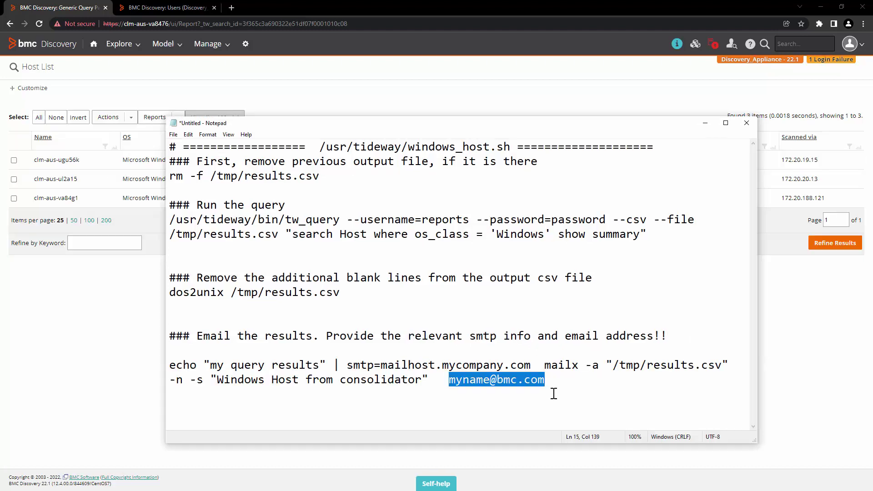
Save the script as windows_host.sh
click(173, 134)
click(196, 173)
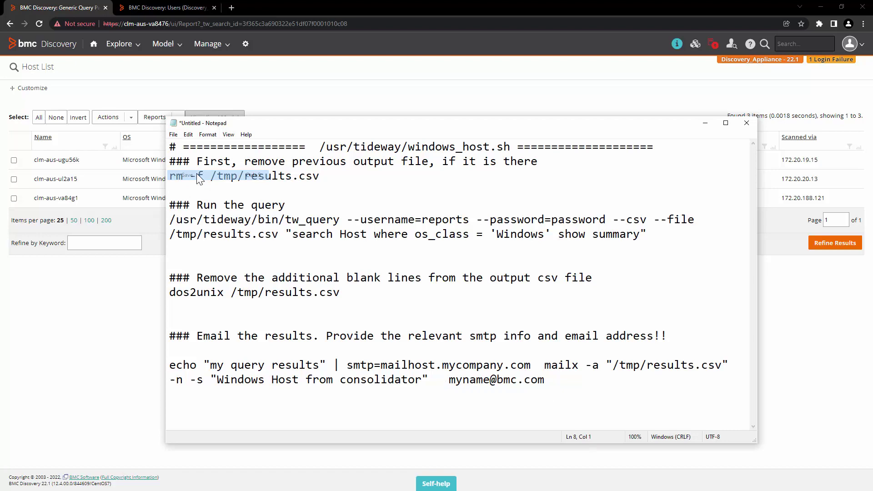
text(windows_host.sh)
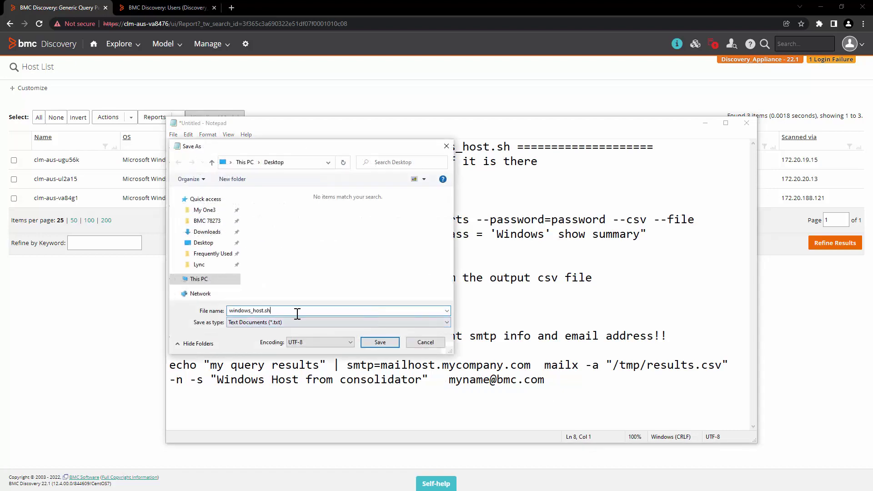
click(381, 343)
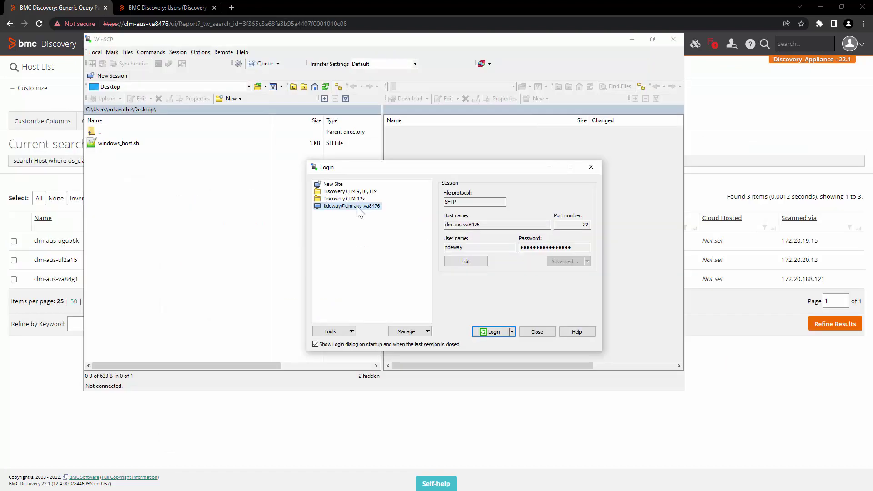
Log in to the saved appliance site and copy windows_host.sh into remote /usr/tideway
click(357, 207)
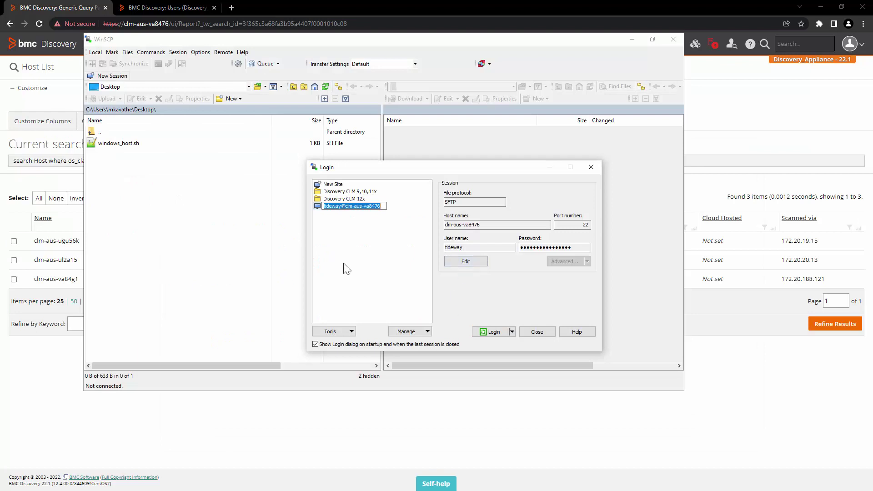
key(Escape)
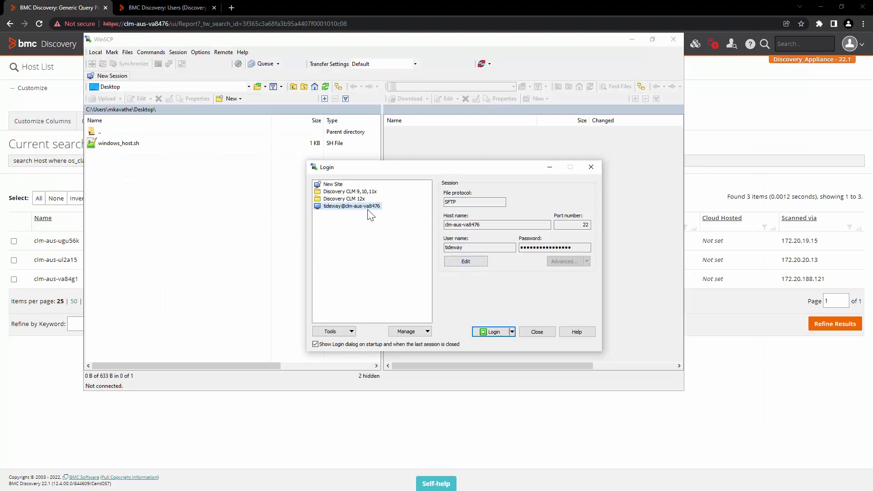
click(494, 332)
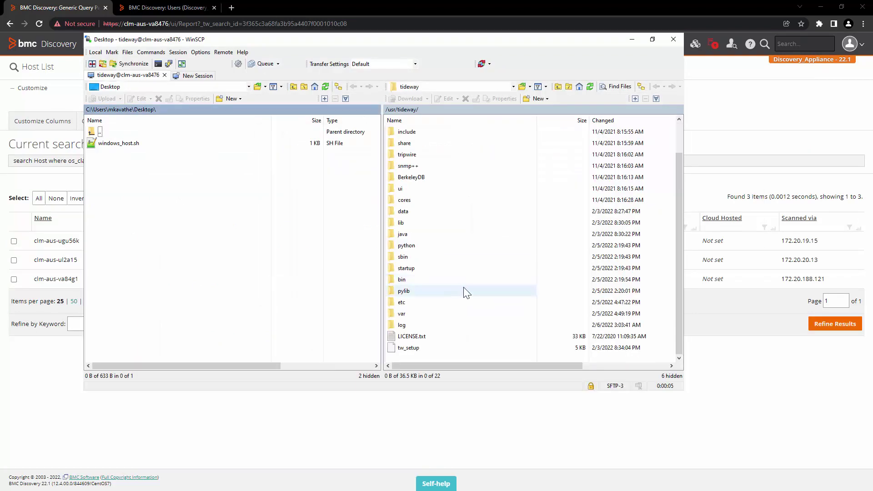
drag(114, 144, 453, 347)
click(482, 361)
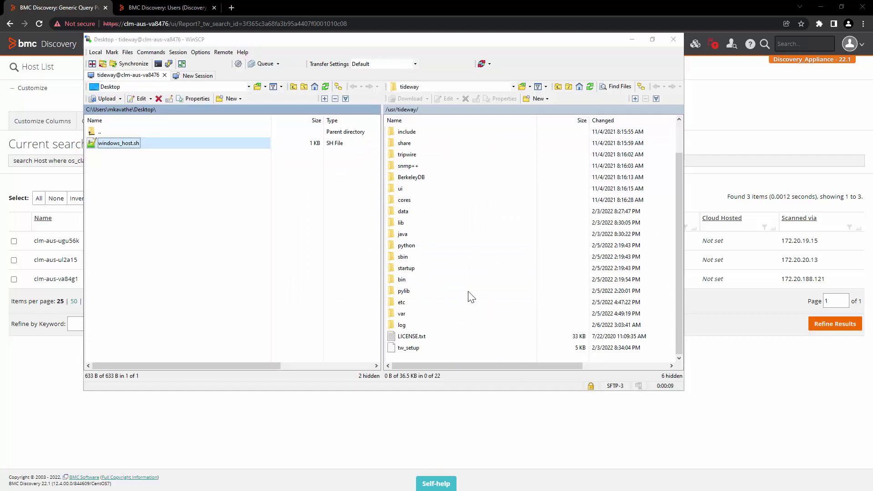
Run 'dos2unix windows_host.sh' in the appliance terminal
key(ctrl+p)
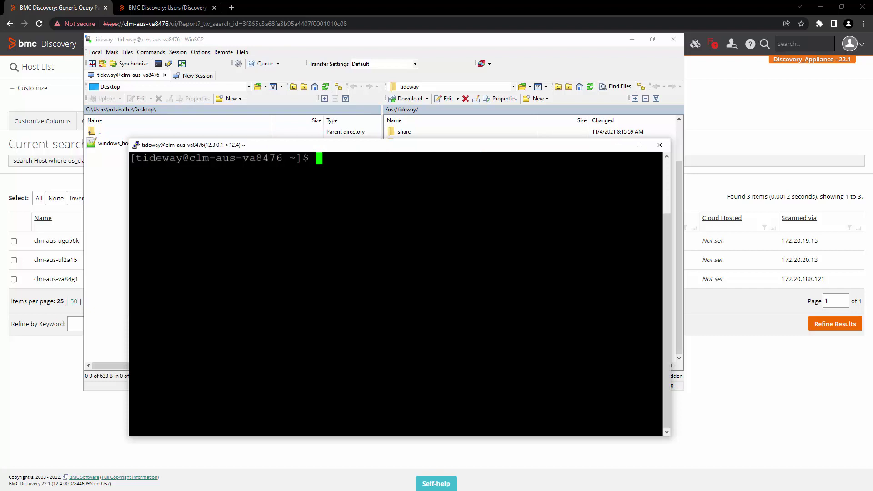
text(dos2unix windows_host.sh)
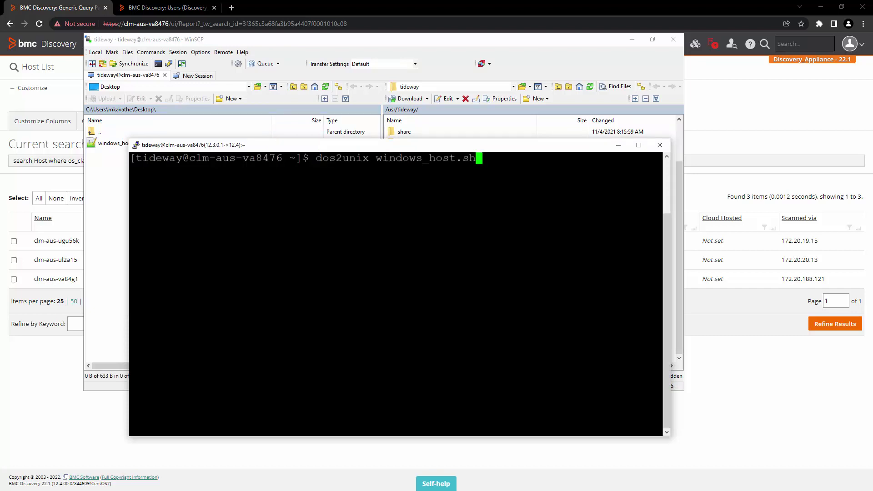
key(Return)
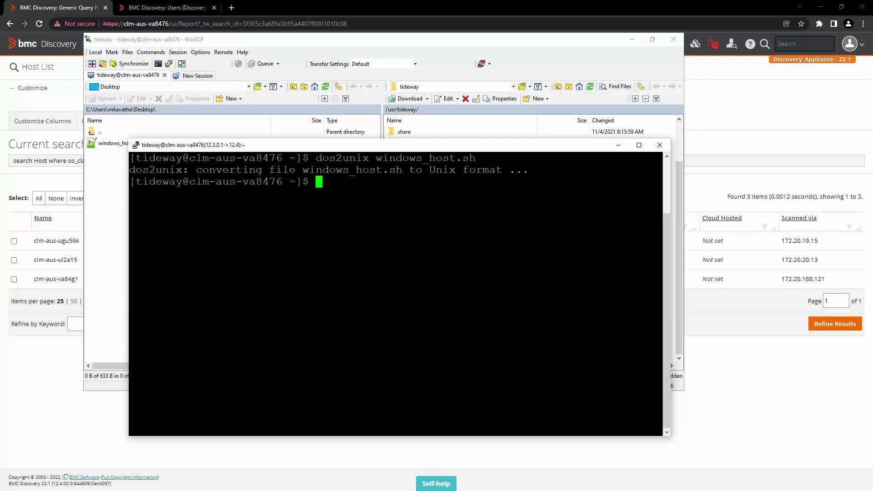
key(alt+Tab)
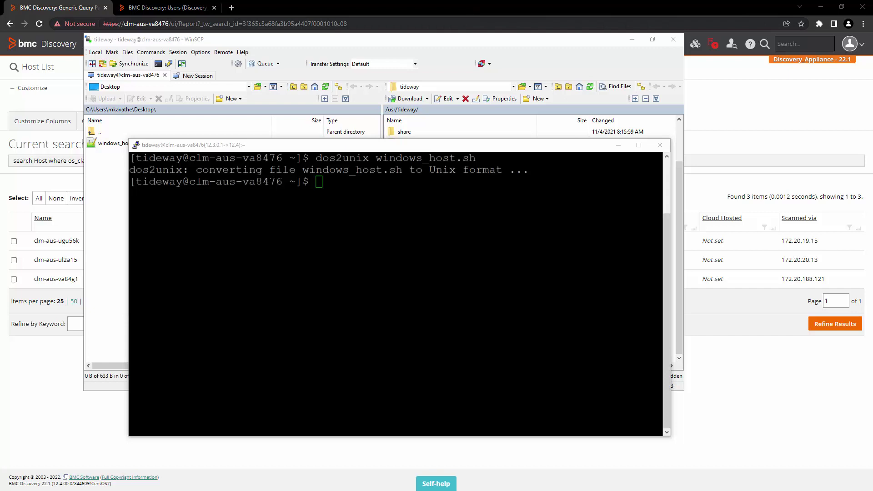
Paste the cron file header naming /usr/tideway/etc/cron/windows_host.cron
click(623, 148)
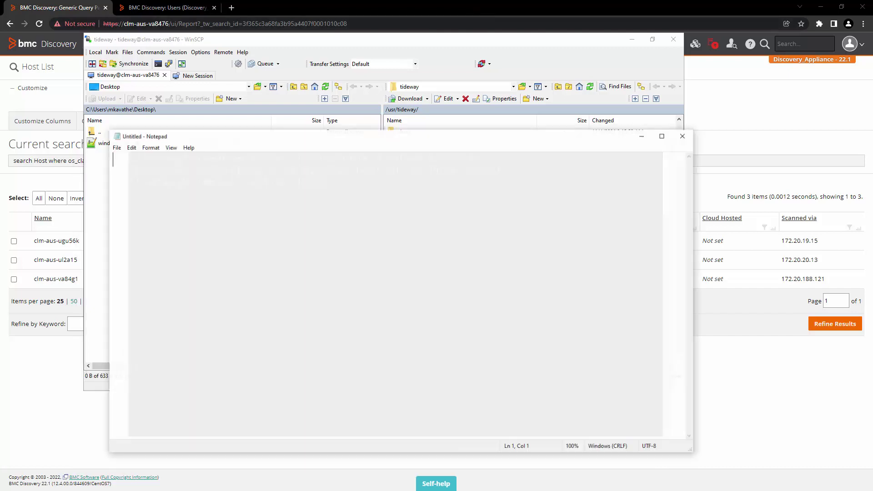
text(#===========/usr/tideway/etc/cron/windows_host.cron ========)
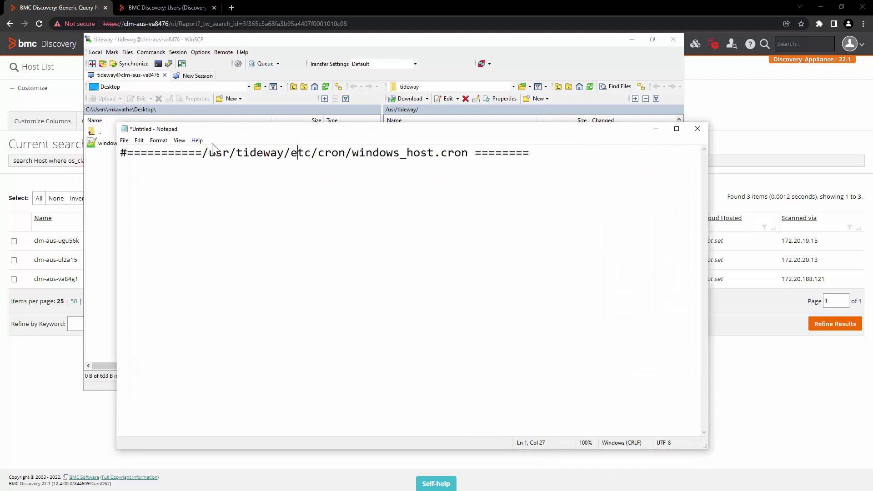
drag(353, 153, 475, 153)
click(438, 193)
drag(205, 154, 345, 157)
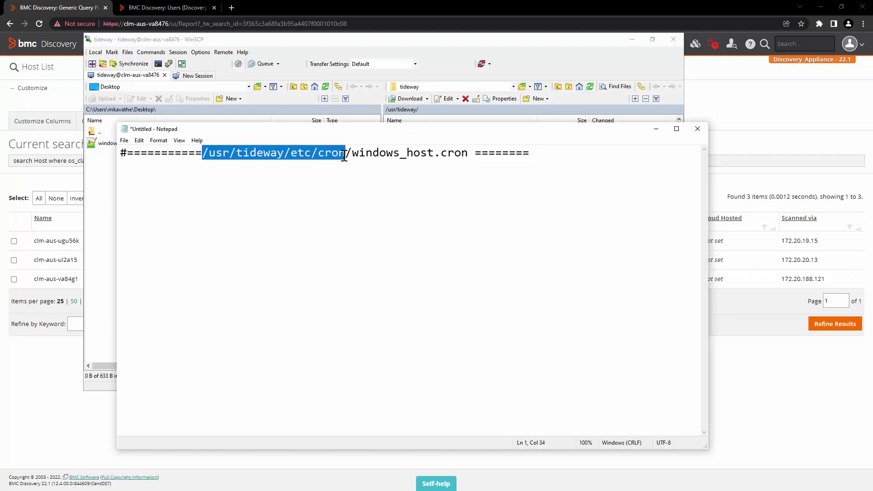
click(535, 153)
Add comments describing the job and noting it runs every day at 02:00
key(Return)
key(Return)
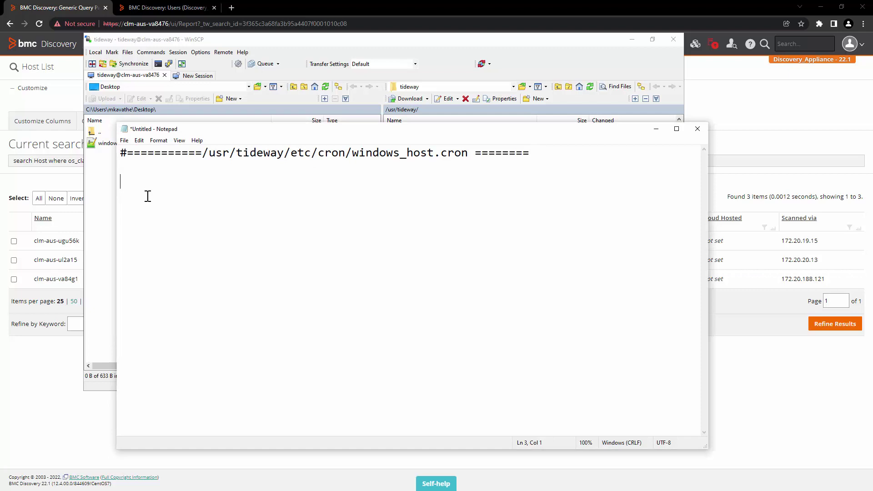
click(146, 164)
text(# # cron job to send report of all the windows host # runs every day at 02:00 #)
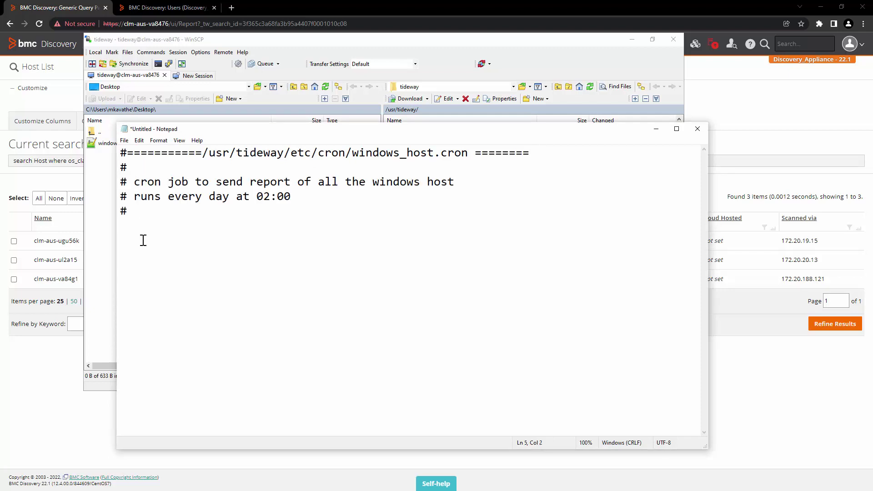
click(135, 182)
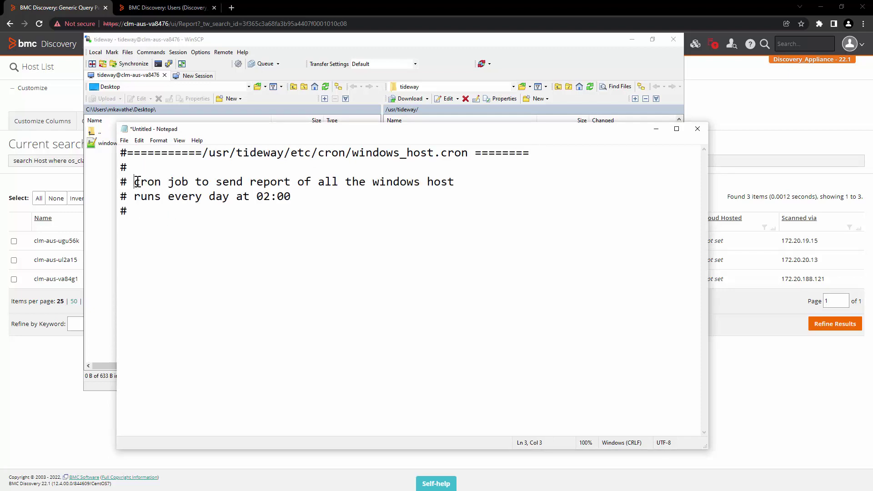
drag(467, 182, 330, 186)
click(323, 200)
drag(138, 199, 267, 203)
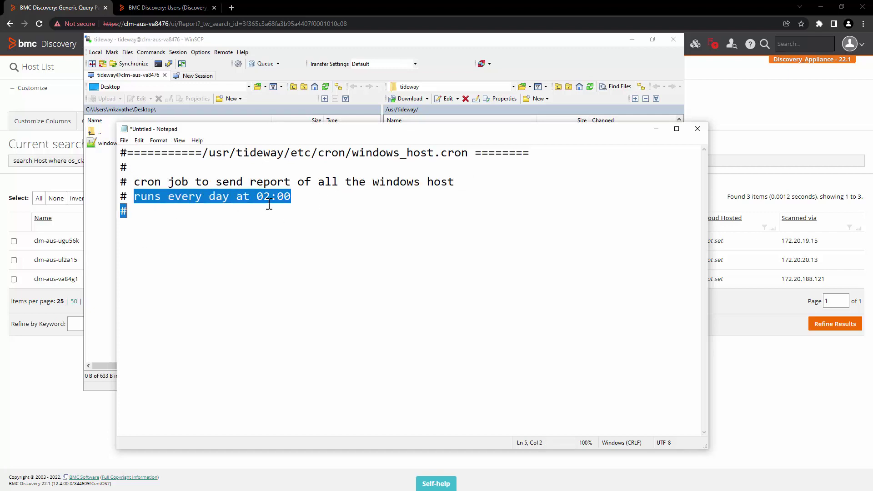
click(298, 200)
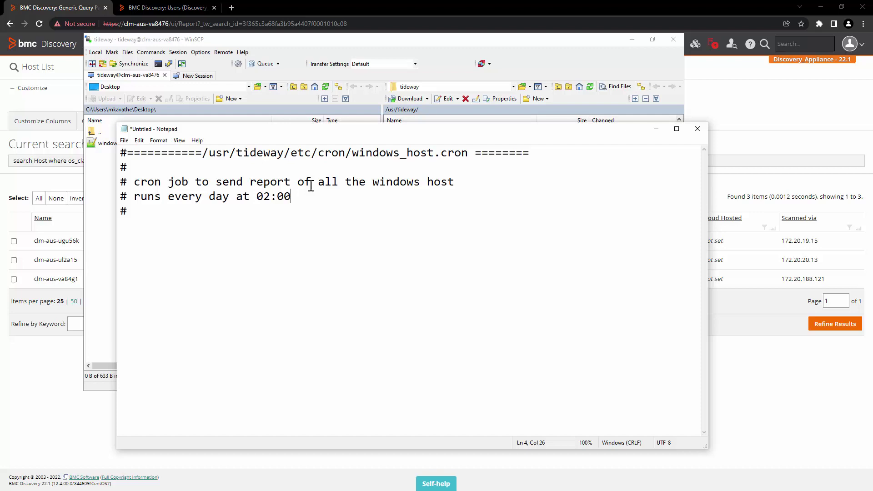
Add the cron entry '0 2 * * * /bin/sh /usr/tideway/windows_host.sh' with a closing rule
text(0 2 * * * /bin/sh  /usr/tideway/windows_host.sh #===============================================================)
drag(441, 226, 120, 226)
click(288, 282)
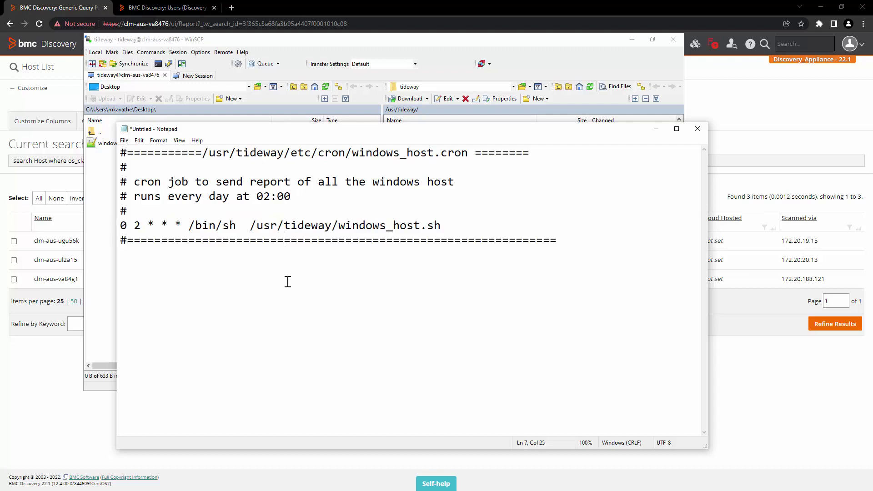
drag(181, 225, 116, 226)
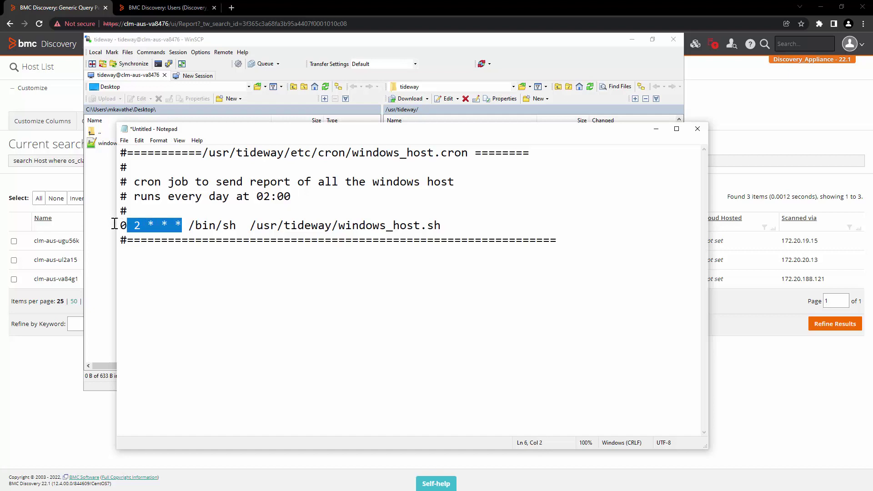
click(337, 226)
drag(337, 226, 448, 231)
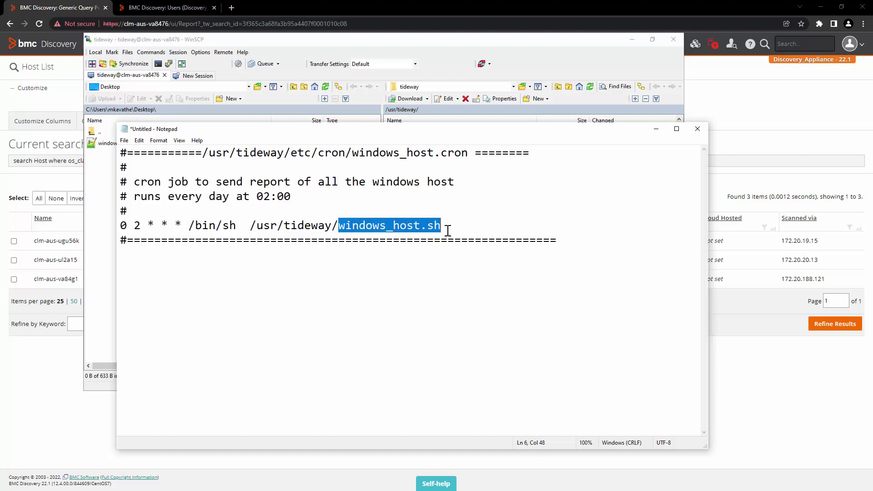
click(435, 278)
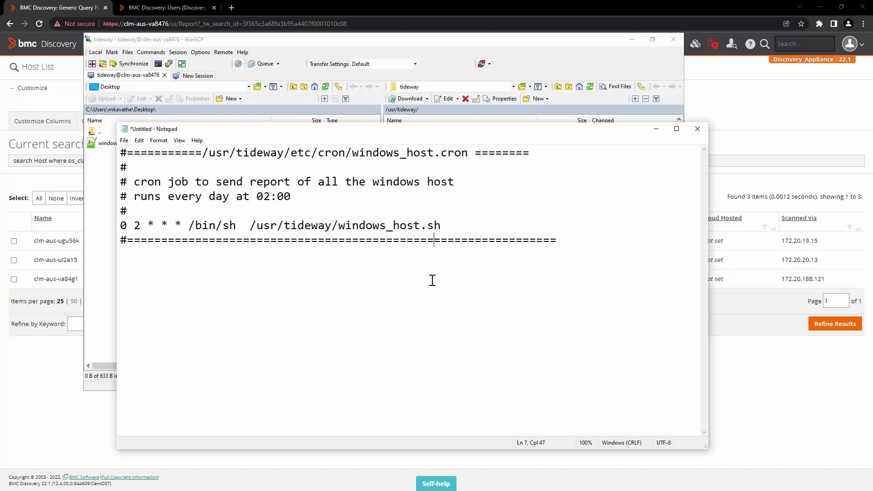
Save the file as windows_host.cron on the Desktop and close Notepad
drag(353, 154, 469, 155)
key(ctrl+c)
click(124, 140)
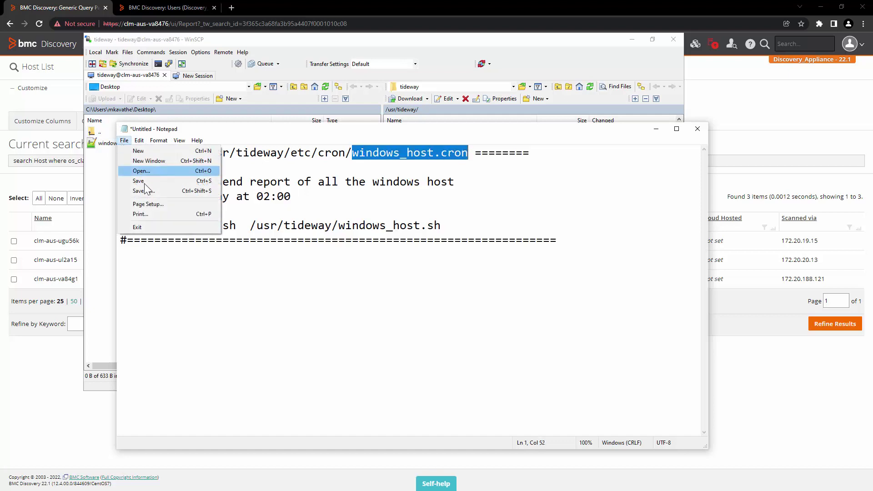
click(146, 188)
key(ctrl+v)
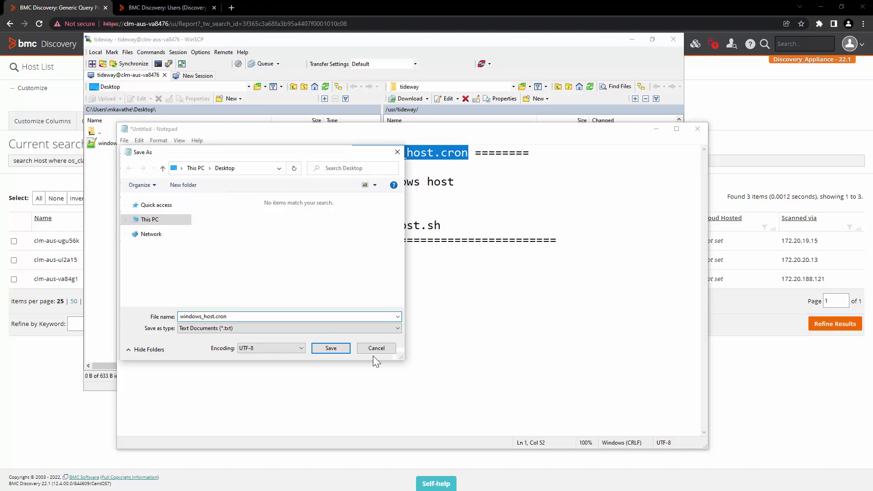
click(330, 349)
click(698, 129)
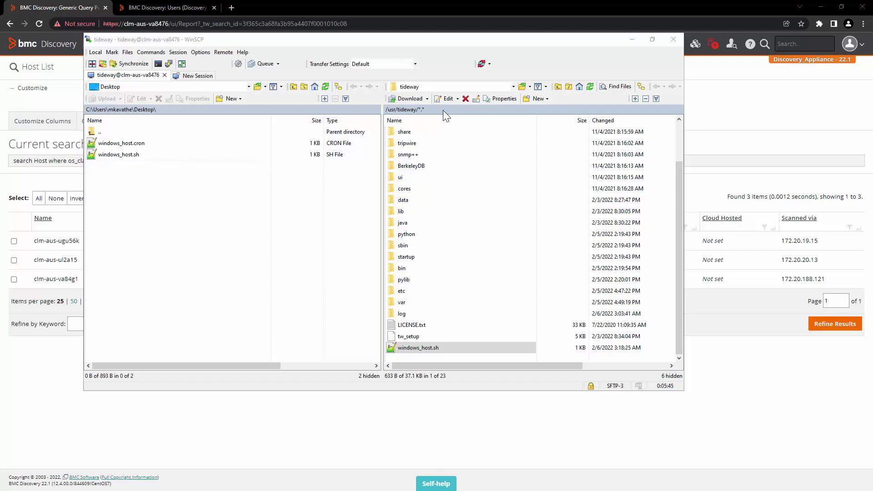
Open etc/cron on the appliance and copy windows_host.cron into it
double_click(408, 292)
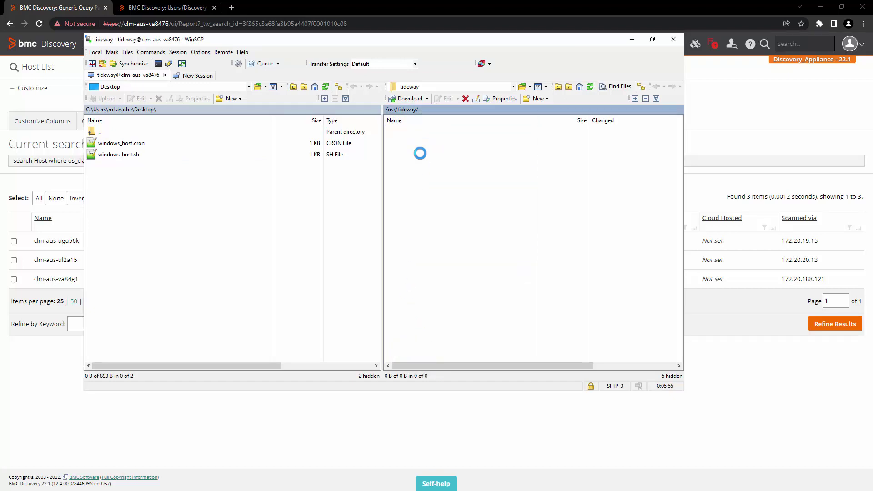
drag(121, 143, 460, 309)
click(487, 323)
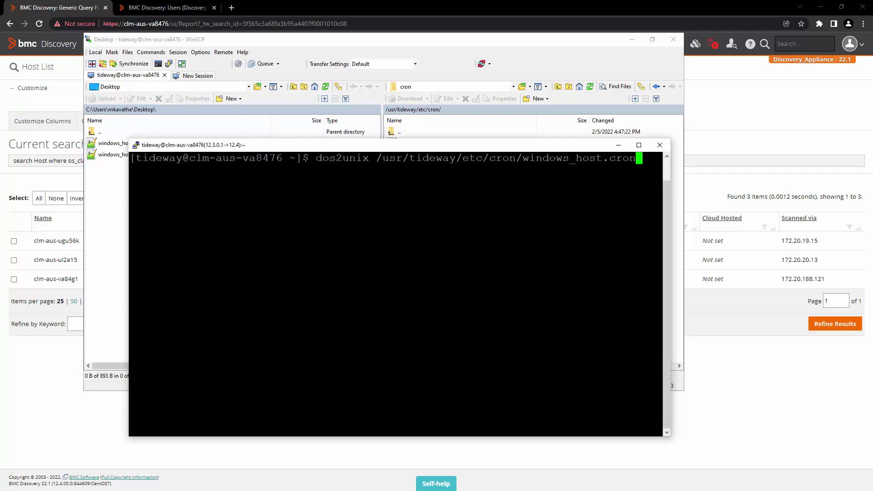
Run dos2unix on /usr/tideway/etc/cron/windows_host.cron, then review the script's mailx and SMTP host settings
key(Return)
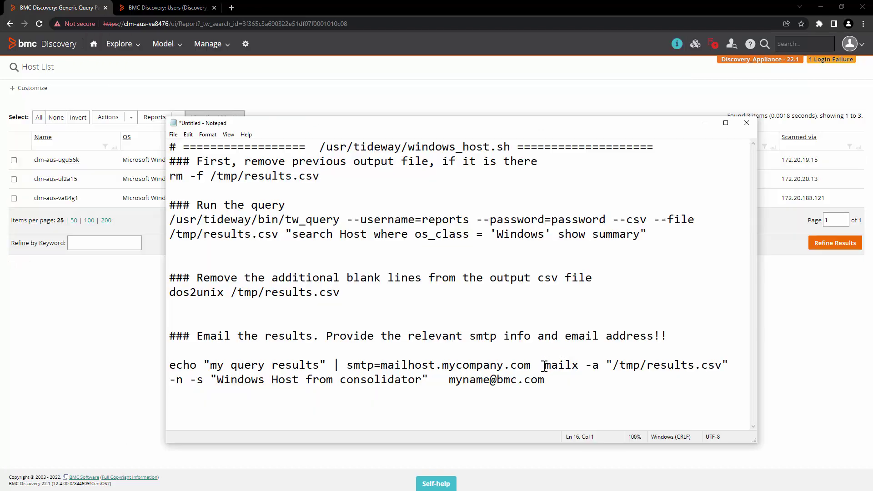
drag(545, 365, 381, 368)
click(572, 402)
click(531, 365)
Change to /tmp and display the contents of results.csv with cat
click(464, 401)
drag(448, 379, 553, 381)
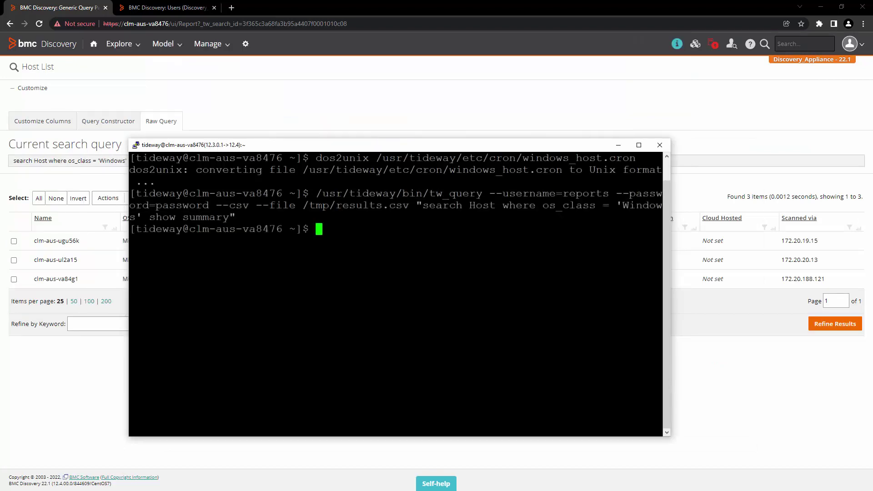
text(cd /tmp)
key(Return)
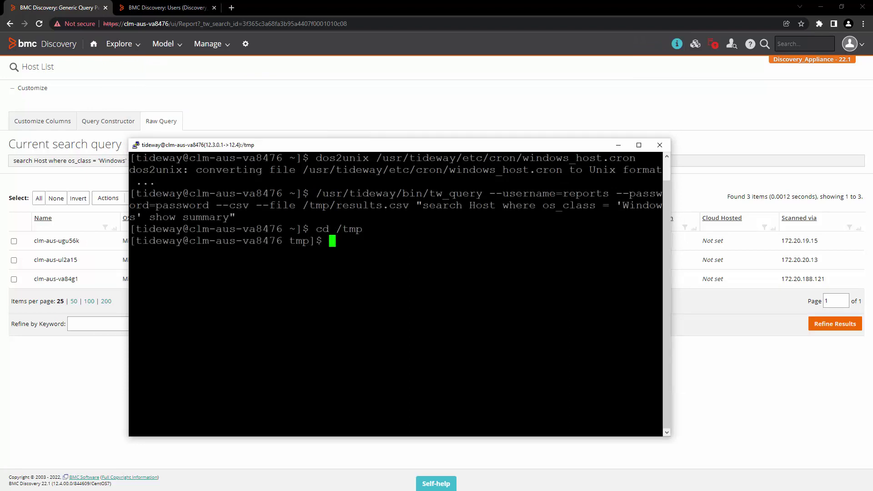
text(cat)
drag(337, 206, 409, 207)
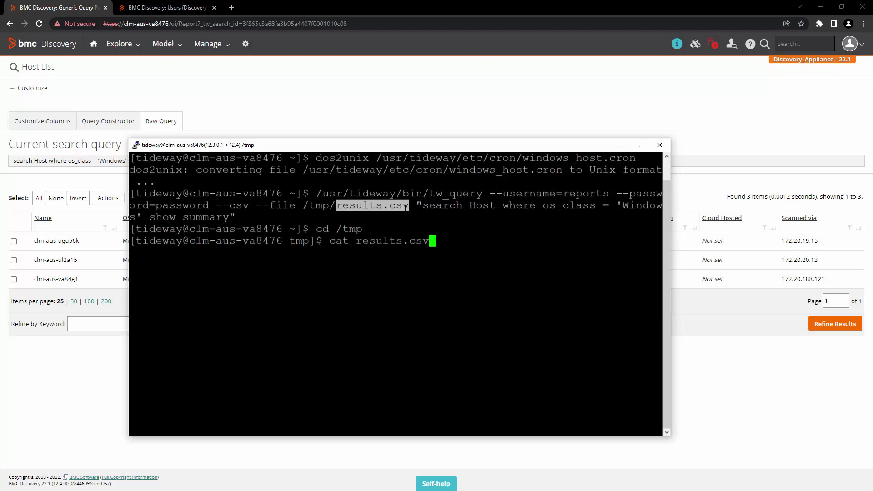
right_click(405, 208)
key(Return)
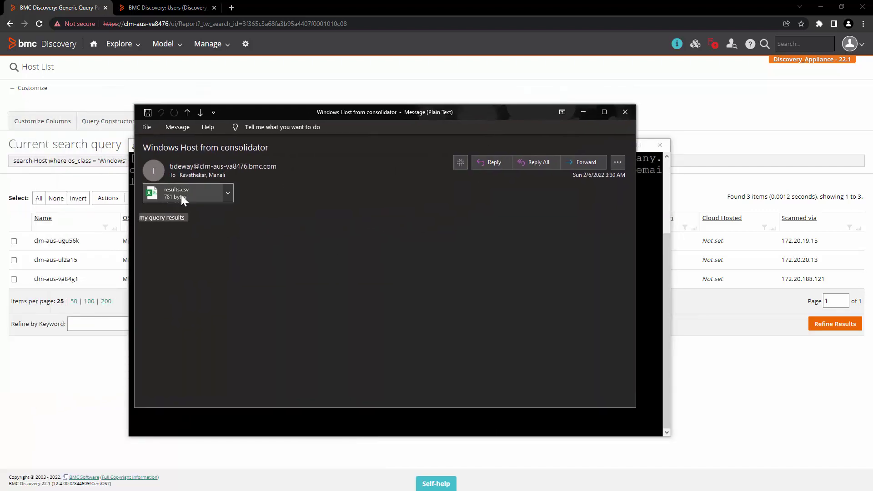
Open the emailed results.csv attachment in Excel to check the three Windows hosts, then close it
click(184, 198)
key(Return)
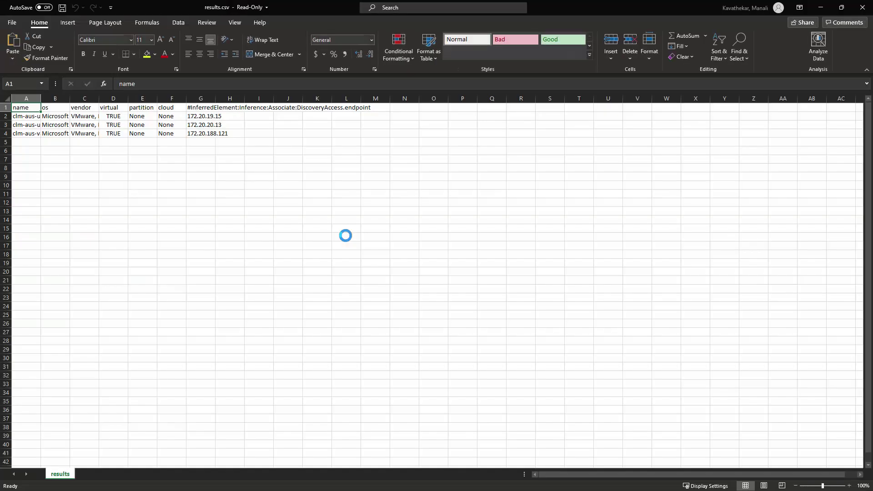
click(226, 160)
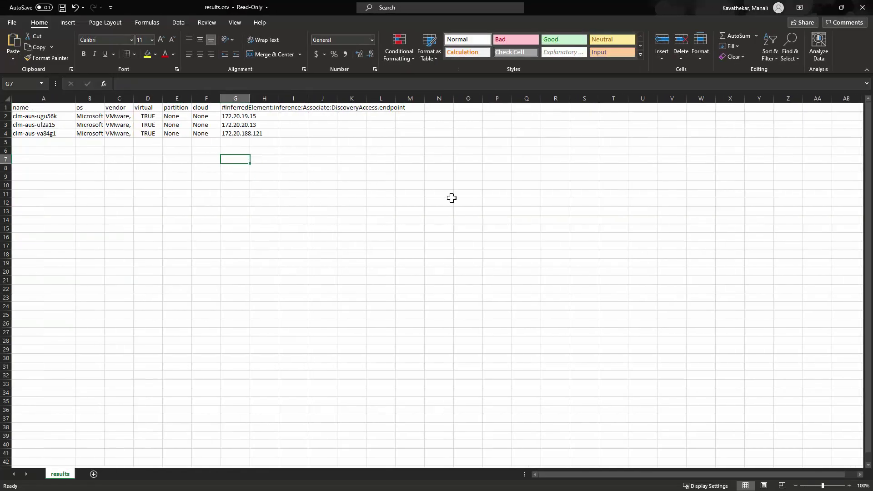
click(859, 8)
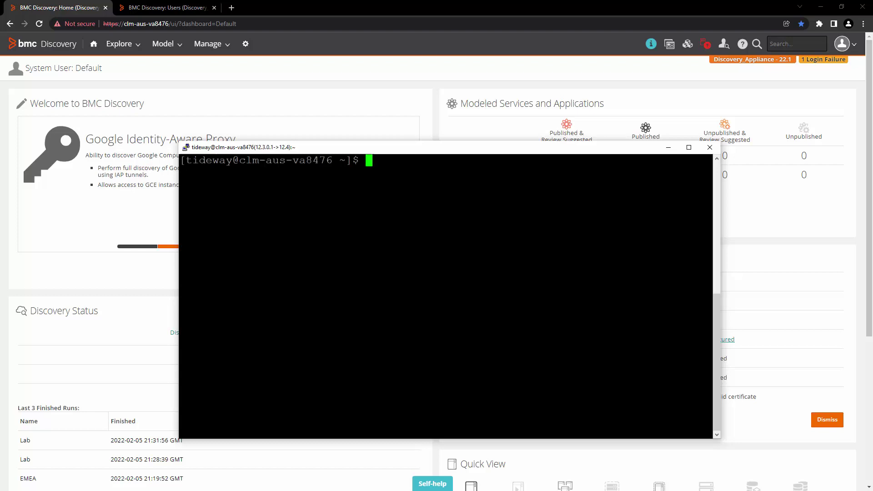
Run /usr/tideway/bin/tw_cron_update, then 'crontab -l' to see the windows_host.cron job at 02:00
key(shift+Insert)
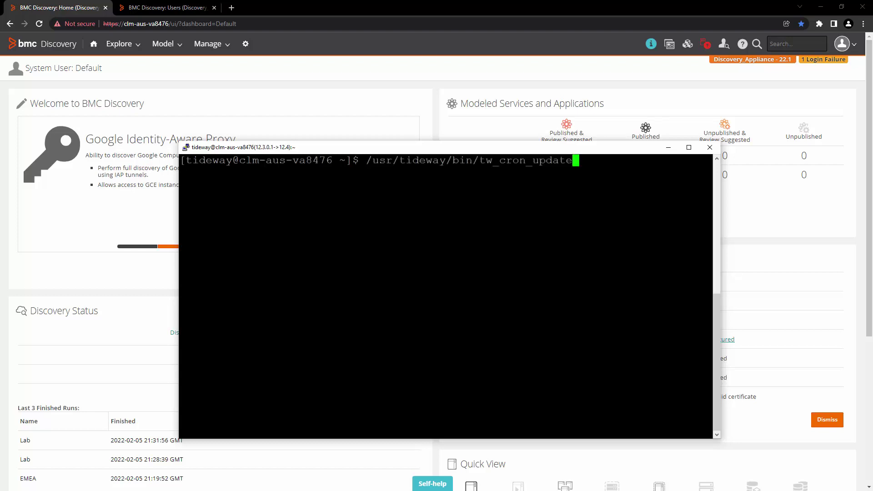
drag(480, 160, 572, 160)
key(Return)
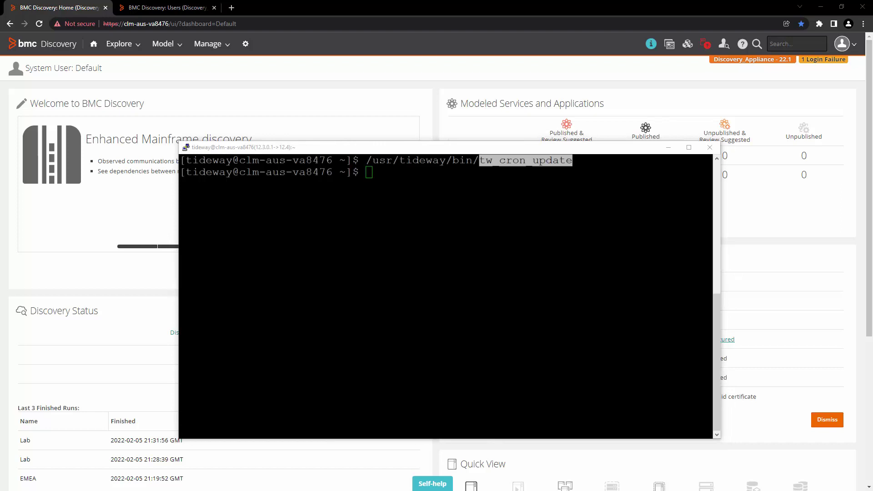
text(crontab -l)
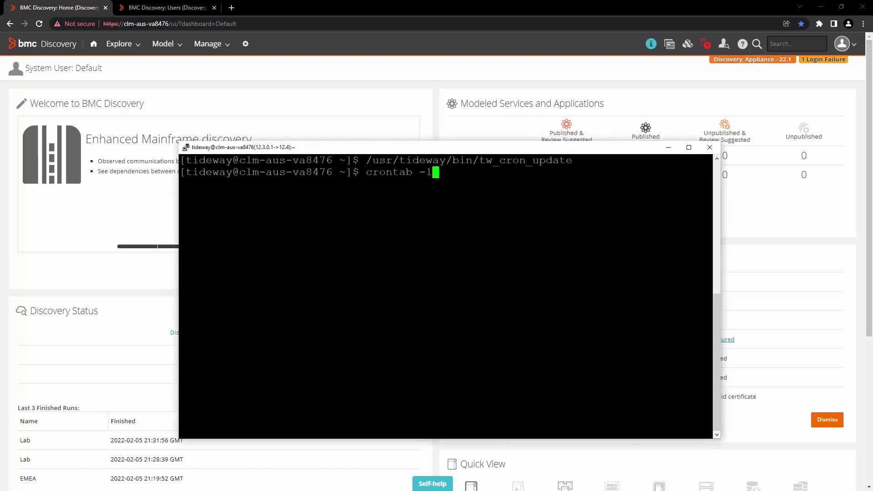
key(Return)
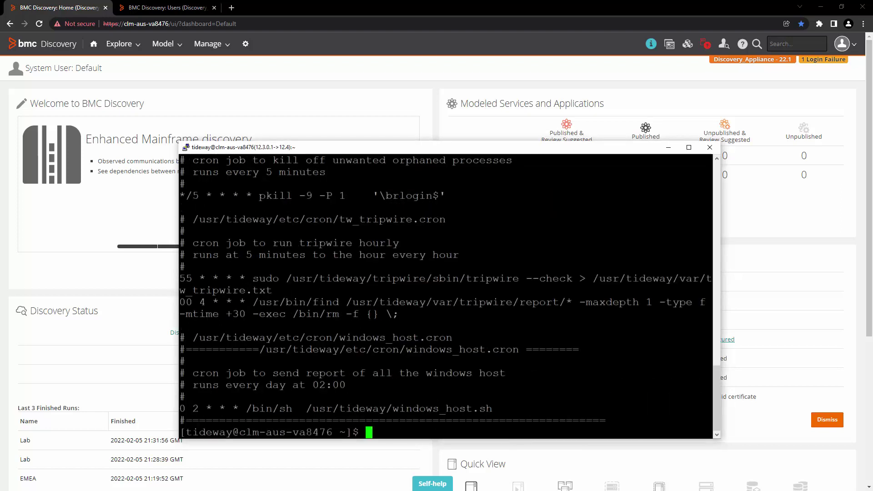